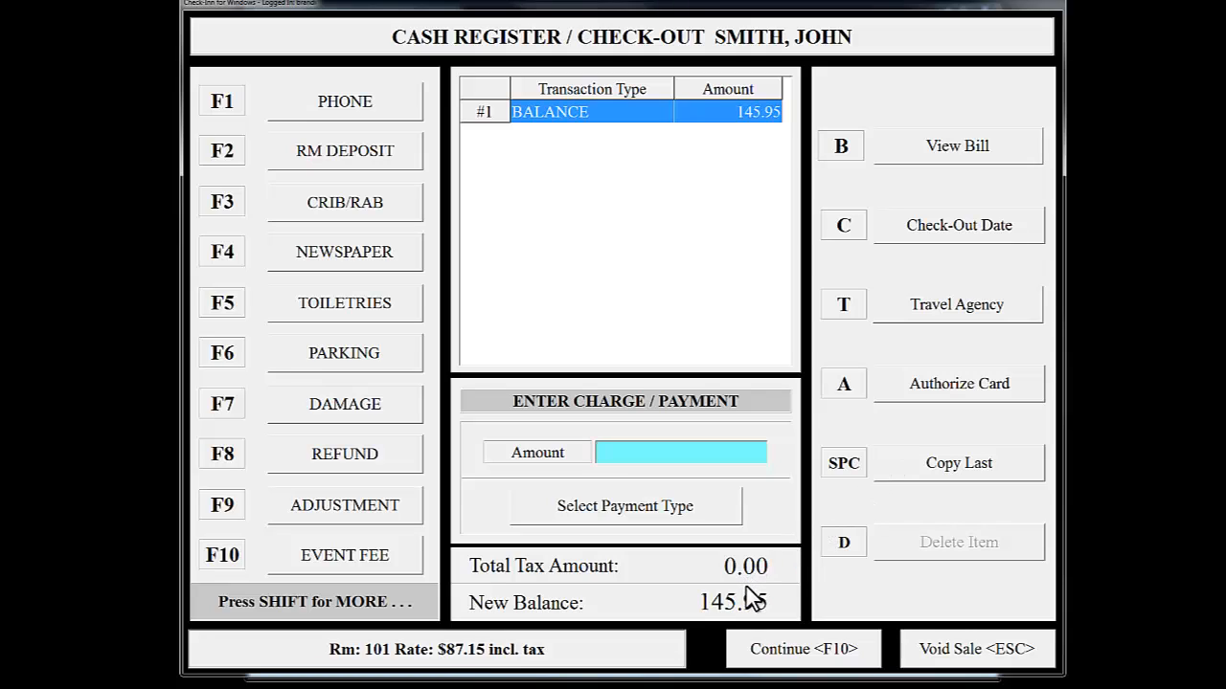
Step: Record a 145.95 payment with payment type C. Card Sale on room 101's check-out
left_click(702, 444)
type("145.00")
type("95")
left_click(697, 514)
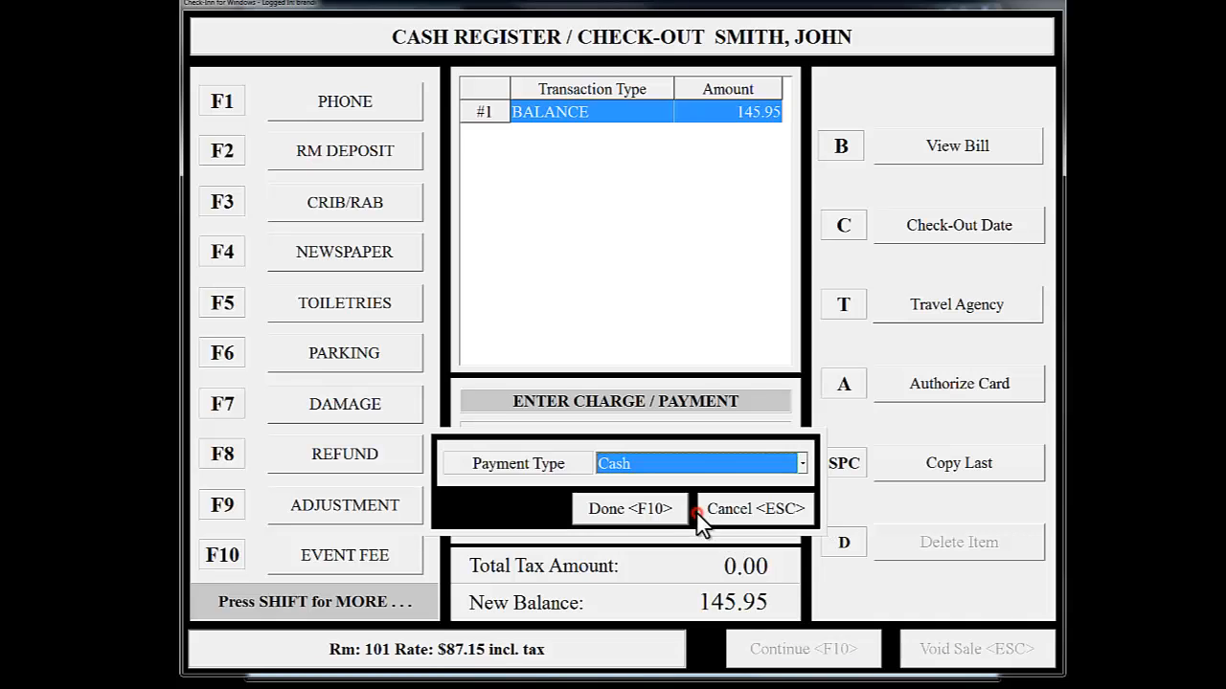
left_click(802, 465)
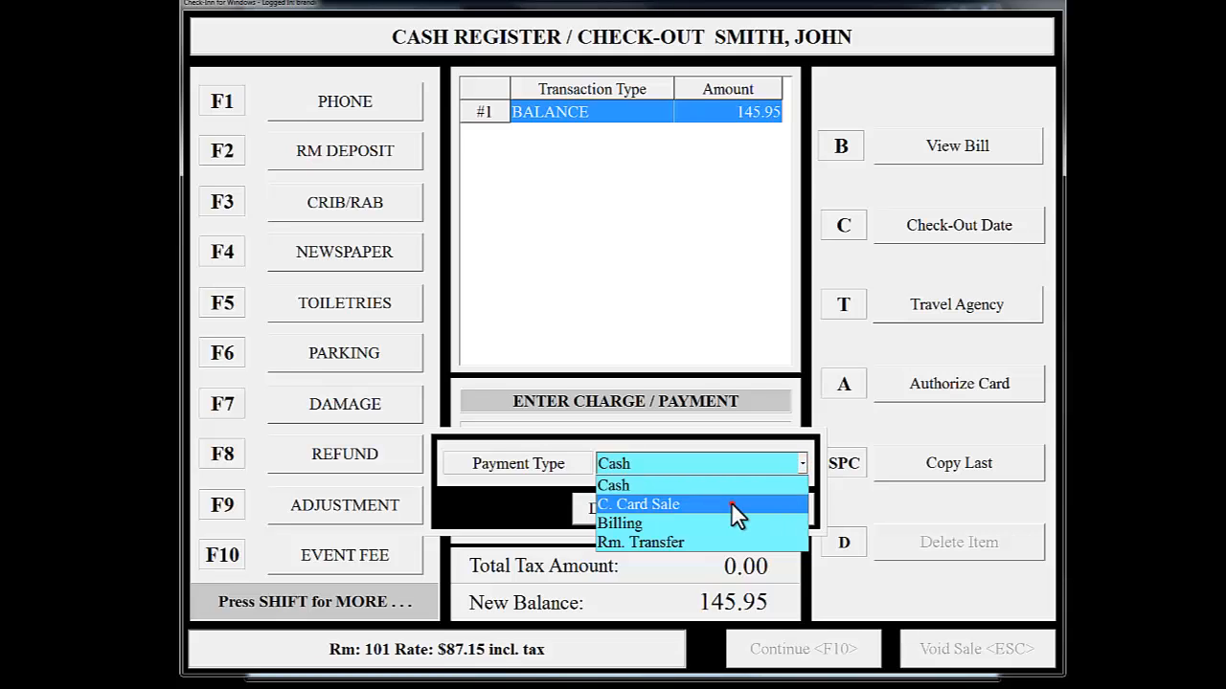
left_click(731, 503)
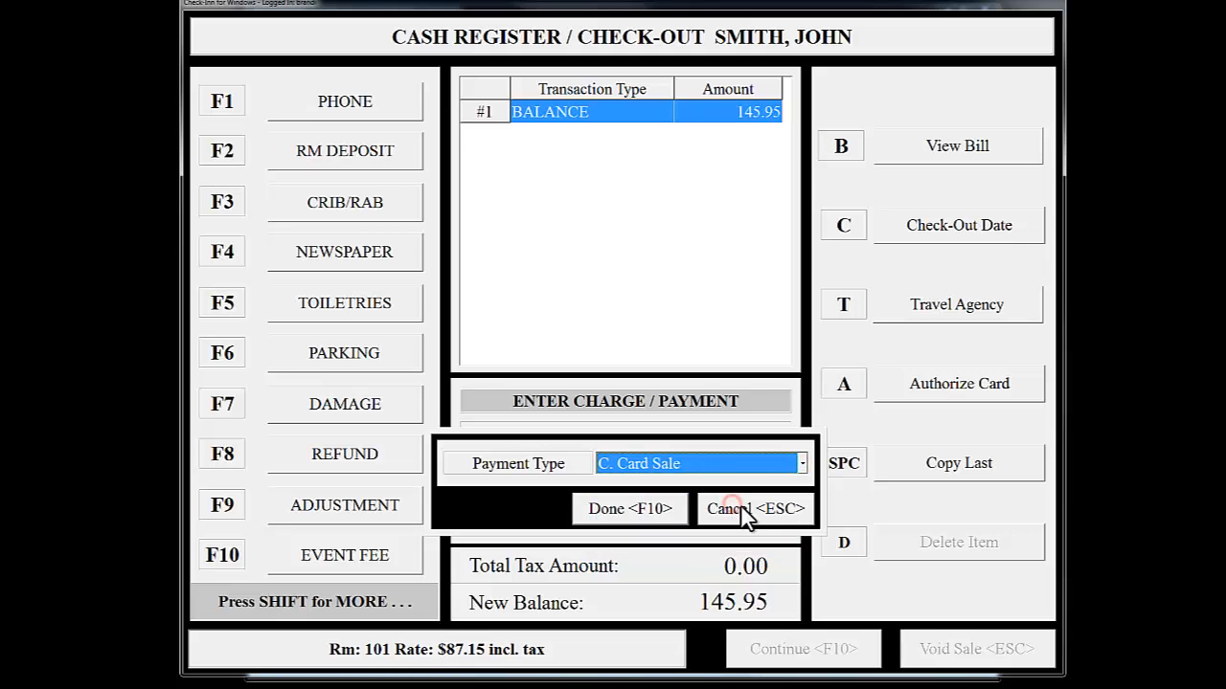
left_click(625, 508)
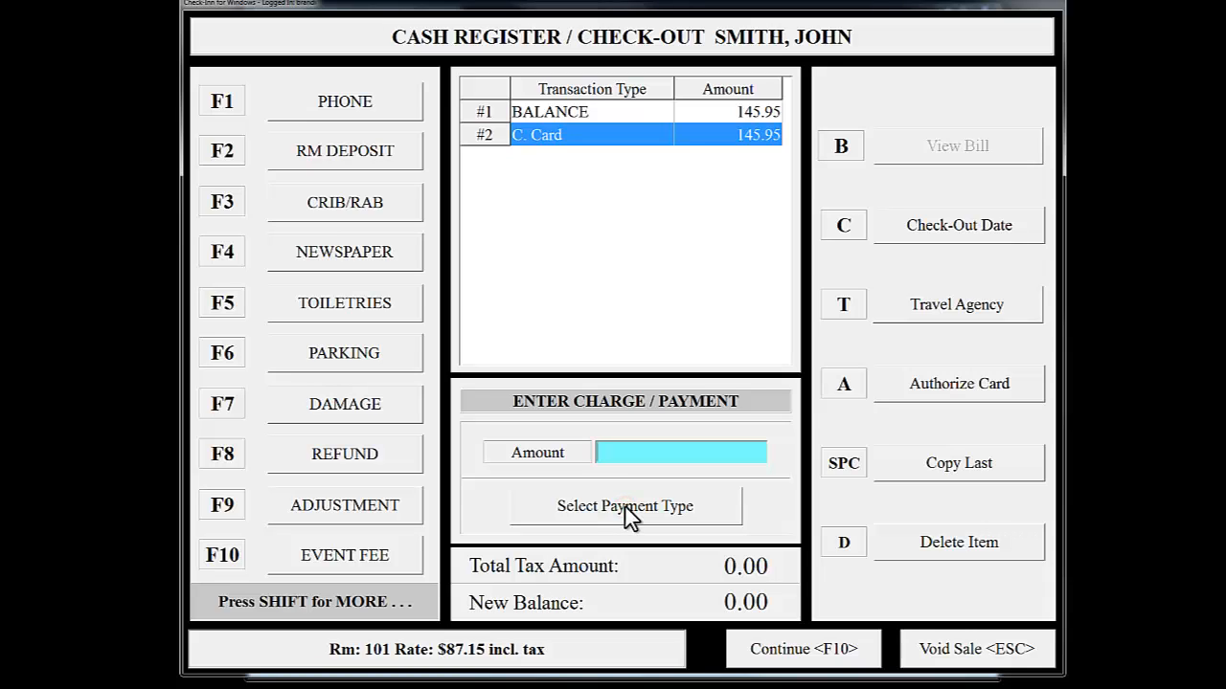
Step: Complete the check-out sale and authorize the guest's credit card for the 145.95 payment
left_click(803, 652)
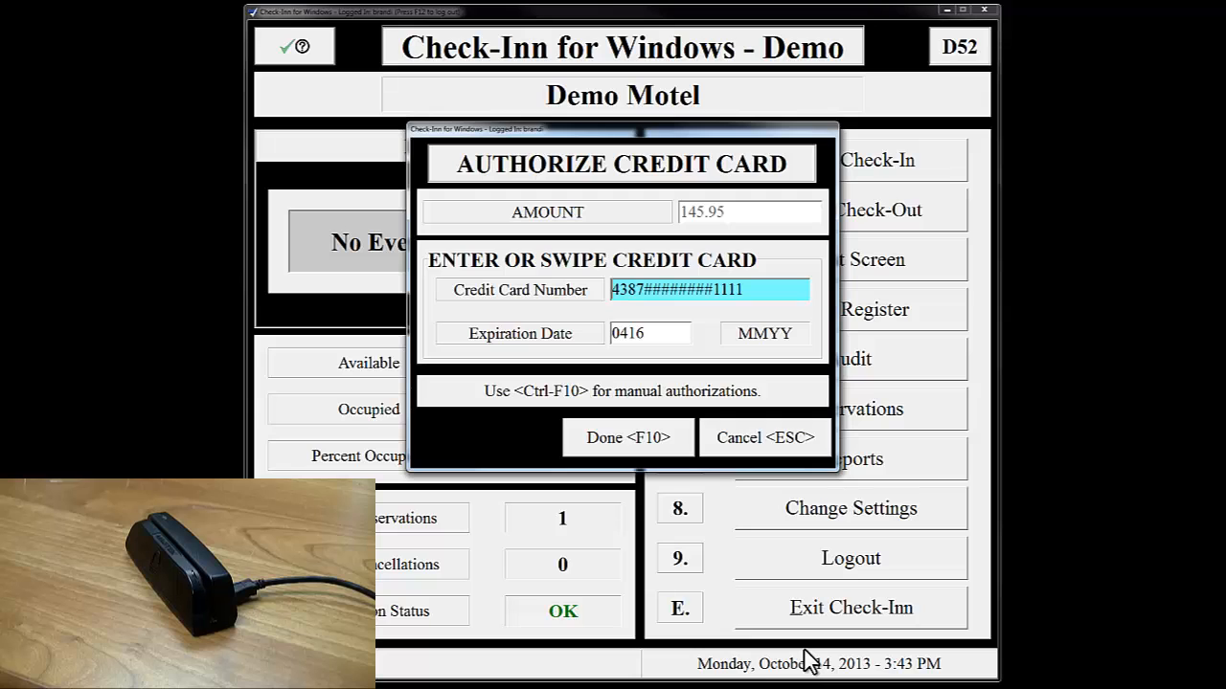
left_click(632, 445)
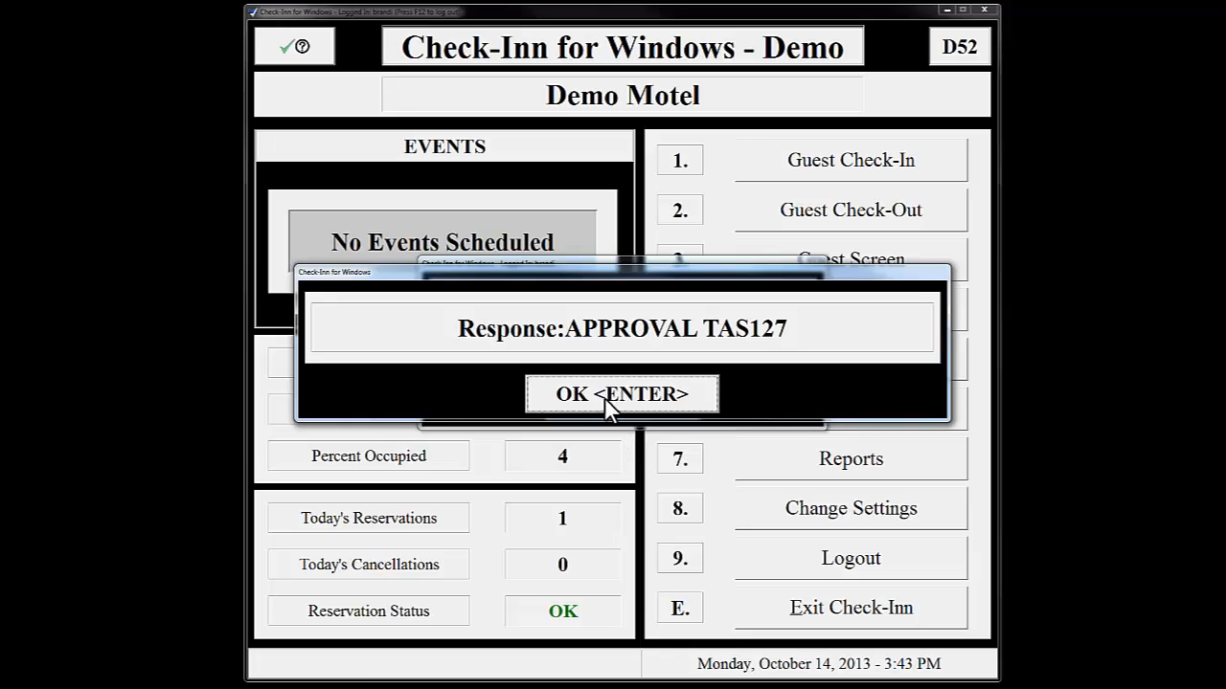
left_click(606, 401)
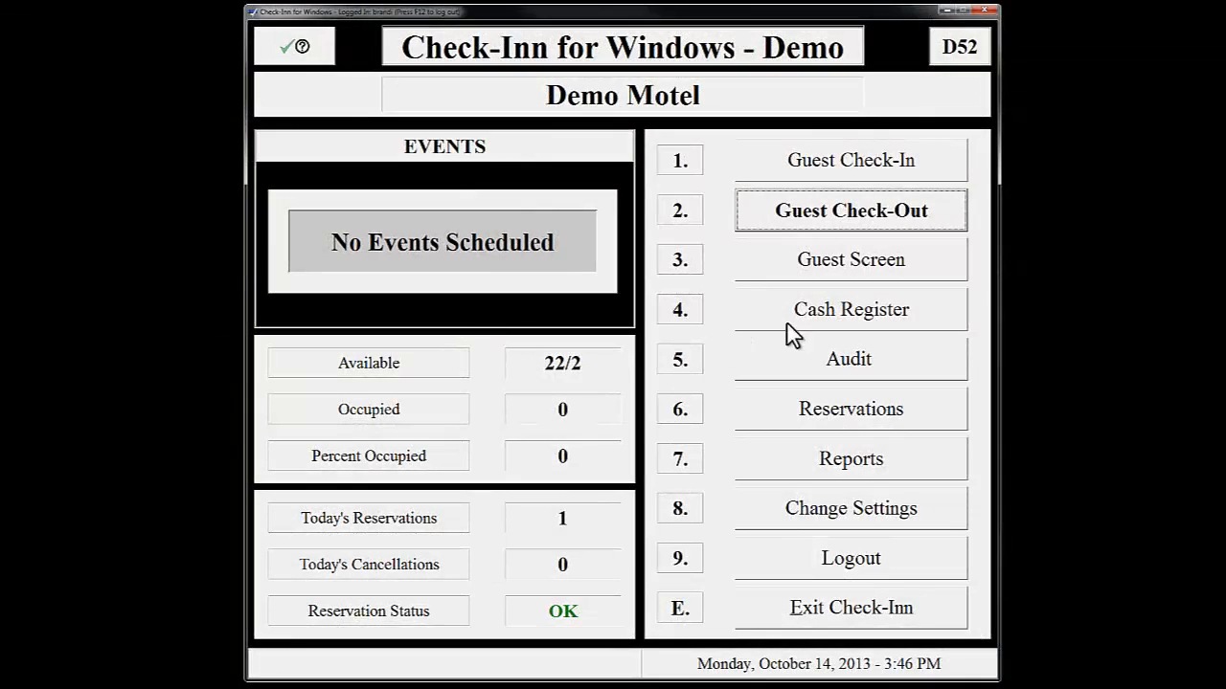
Step: Open the existing room 103 reservation for October 19, 2013
left_click(899, 418)
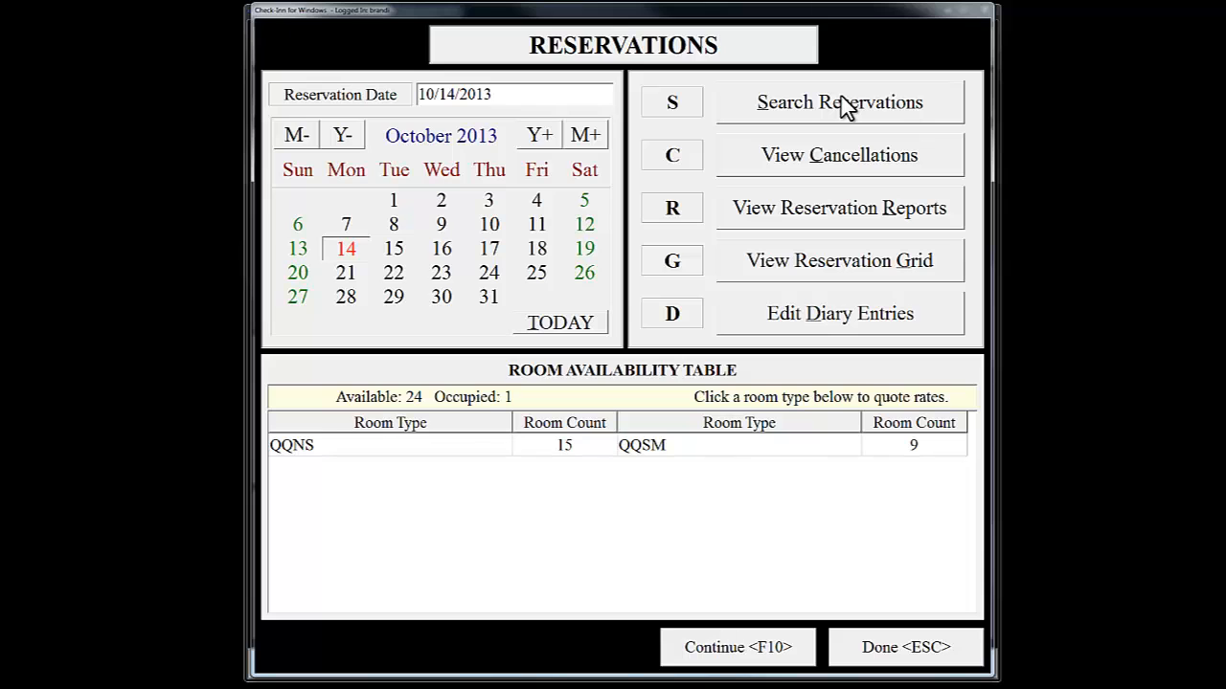
double_click(582, 249)
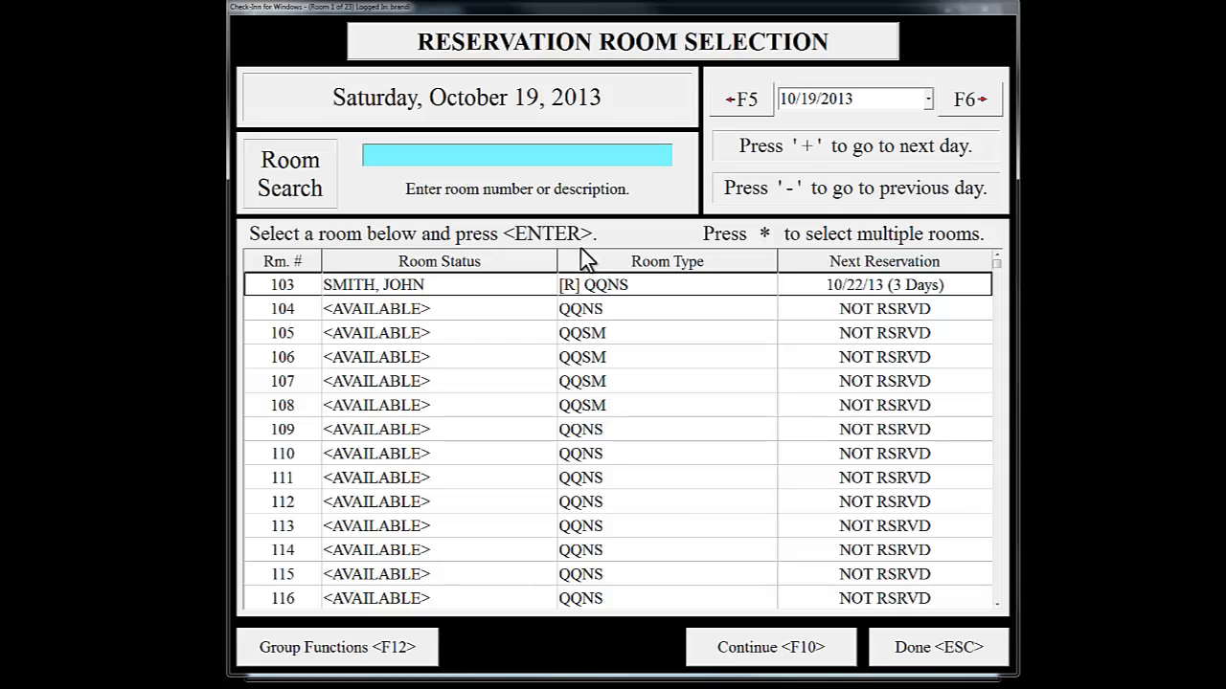
left_click(503, 284)
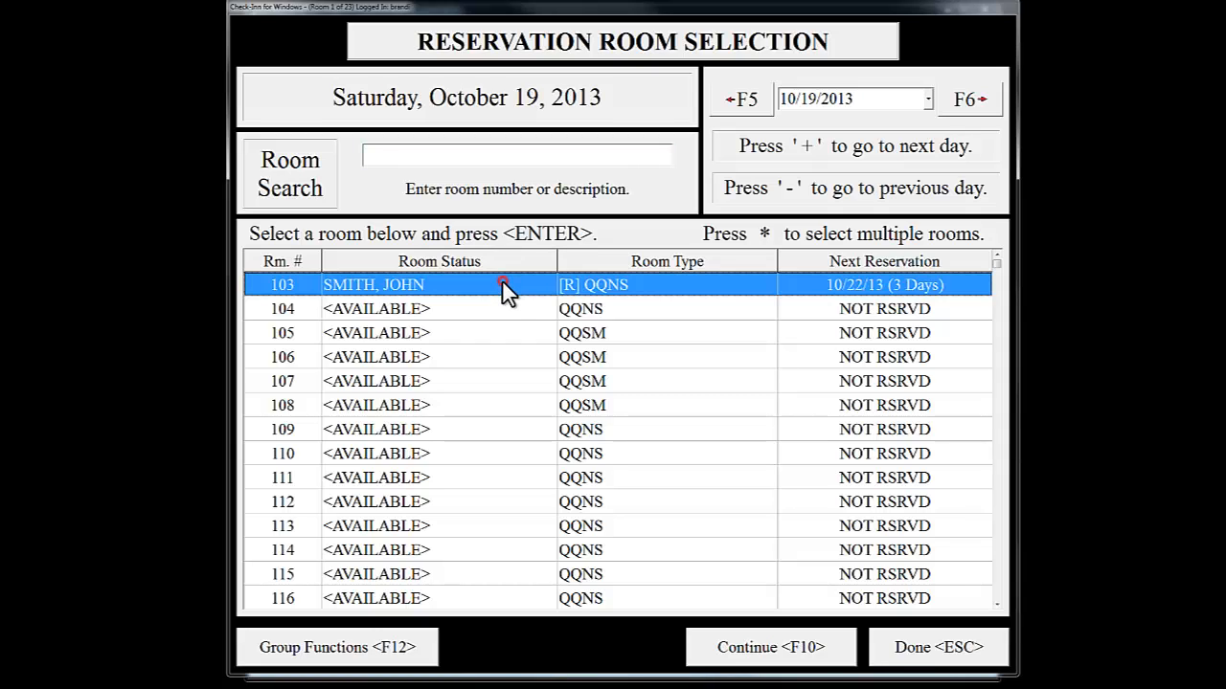
left_click(753, 651)
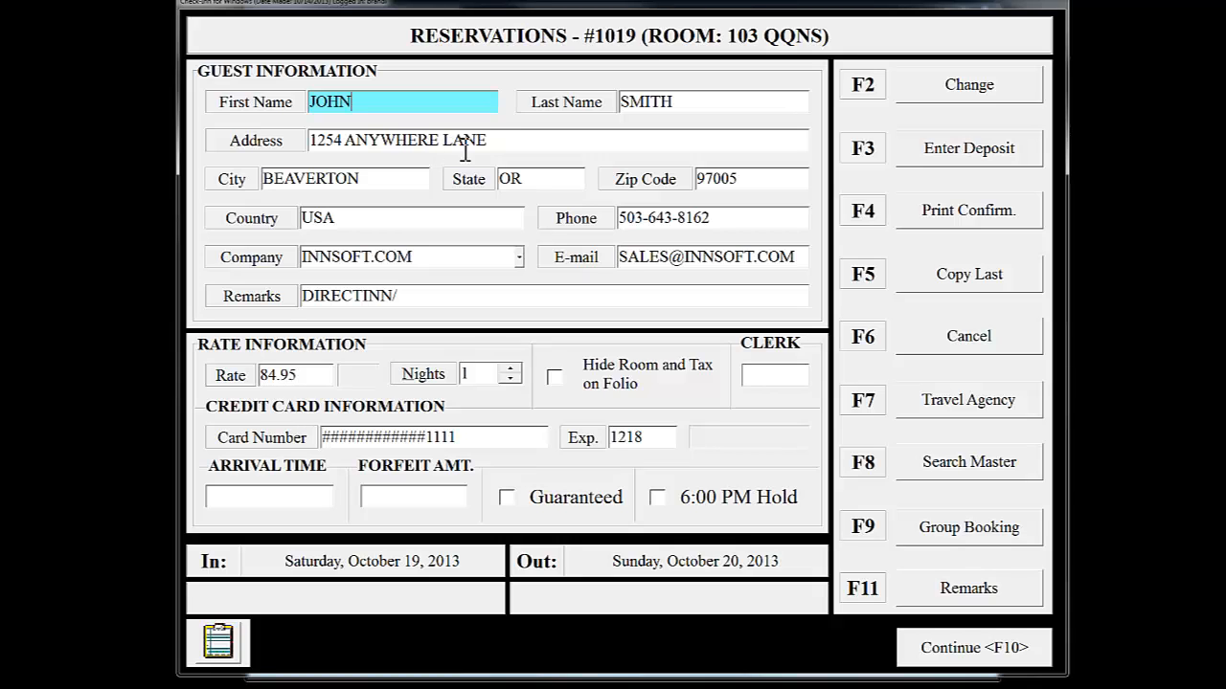
Step: Enter a 92.60 deposit on the room 103 reservation with payment type C. Card Sale
left_click(974, 147)
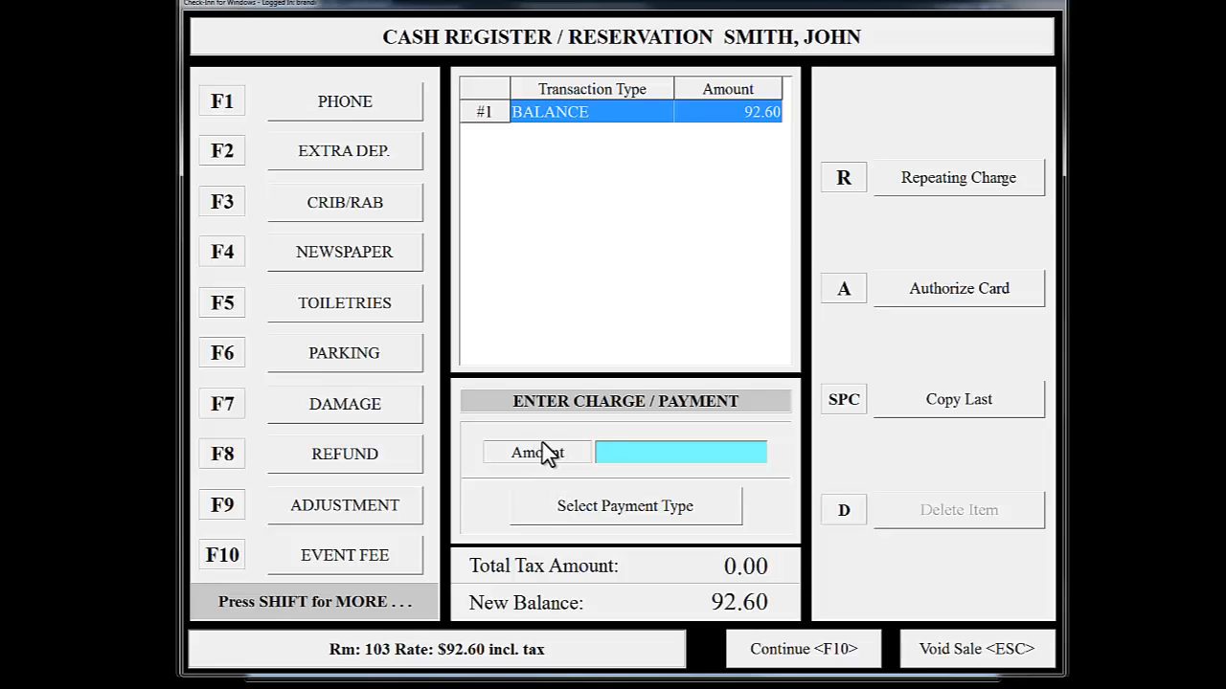
left_click(617, 453)
type("92.60")
left_click(709, 508)
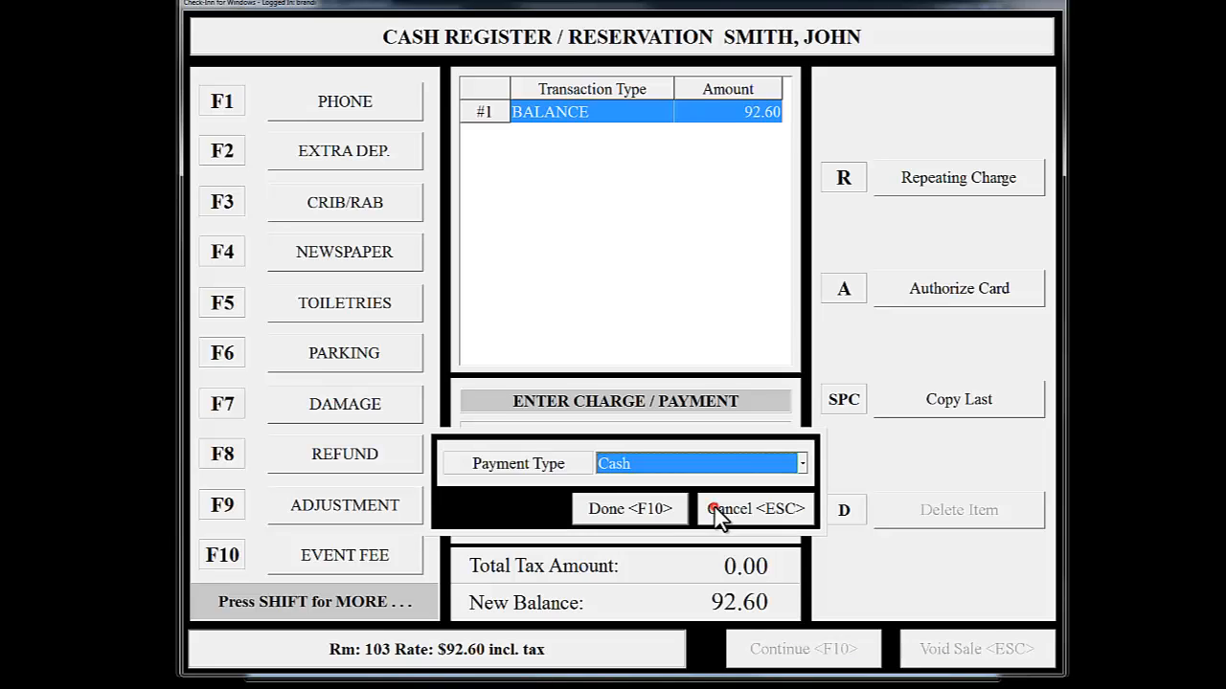
left_click(800, 464)
left_click(739, 503)
left_click(632, 509)
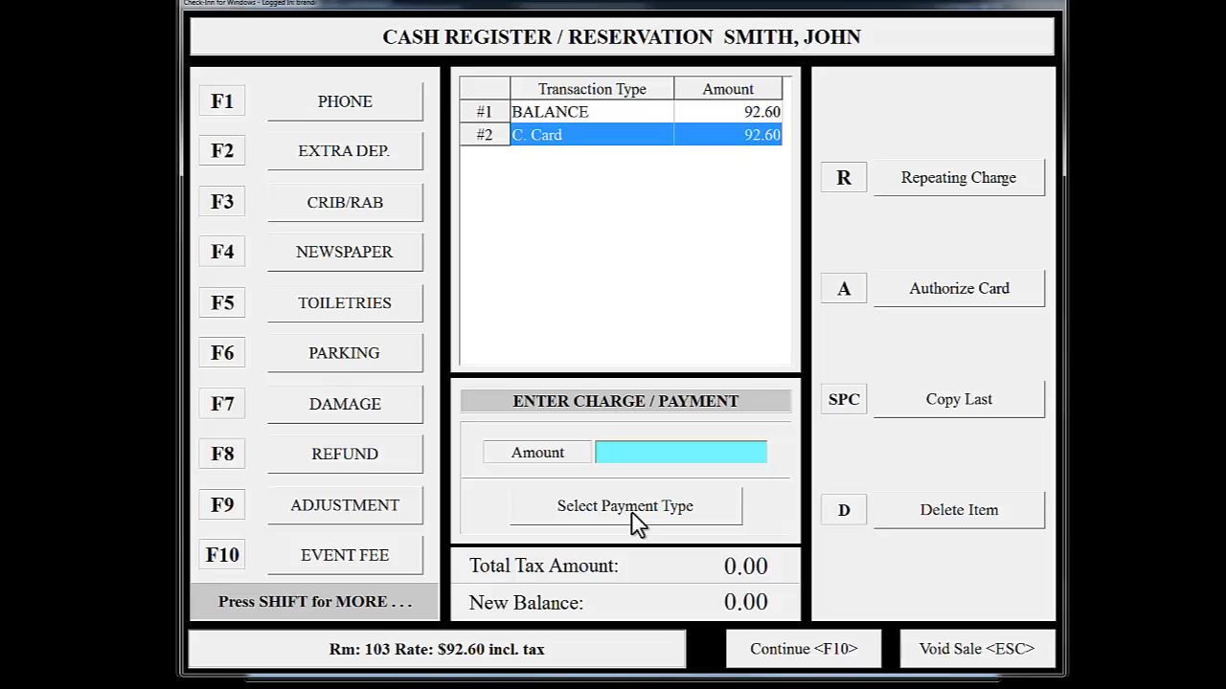
Step: Authorize the deposit on the card on file, marking the verification code as CVV Not Given
left_click(794, 647)
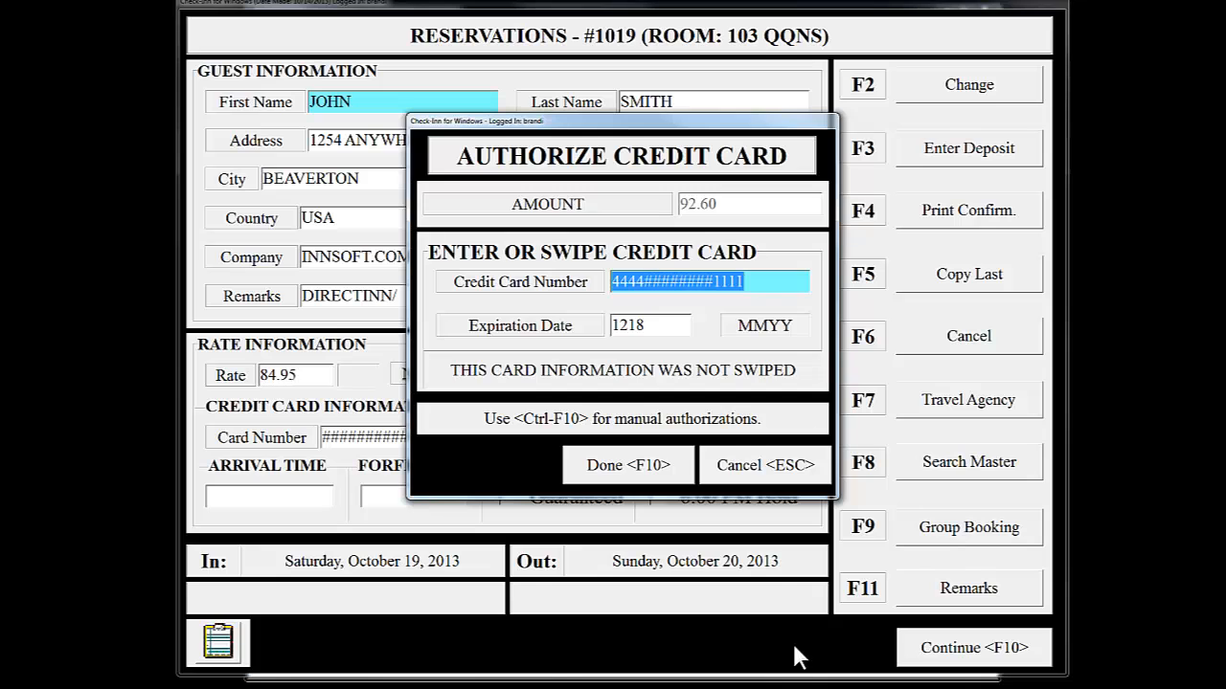
left_click(656, 467)
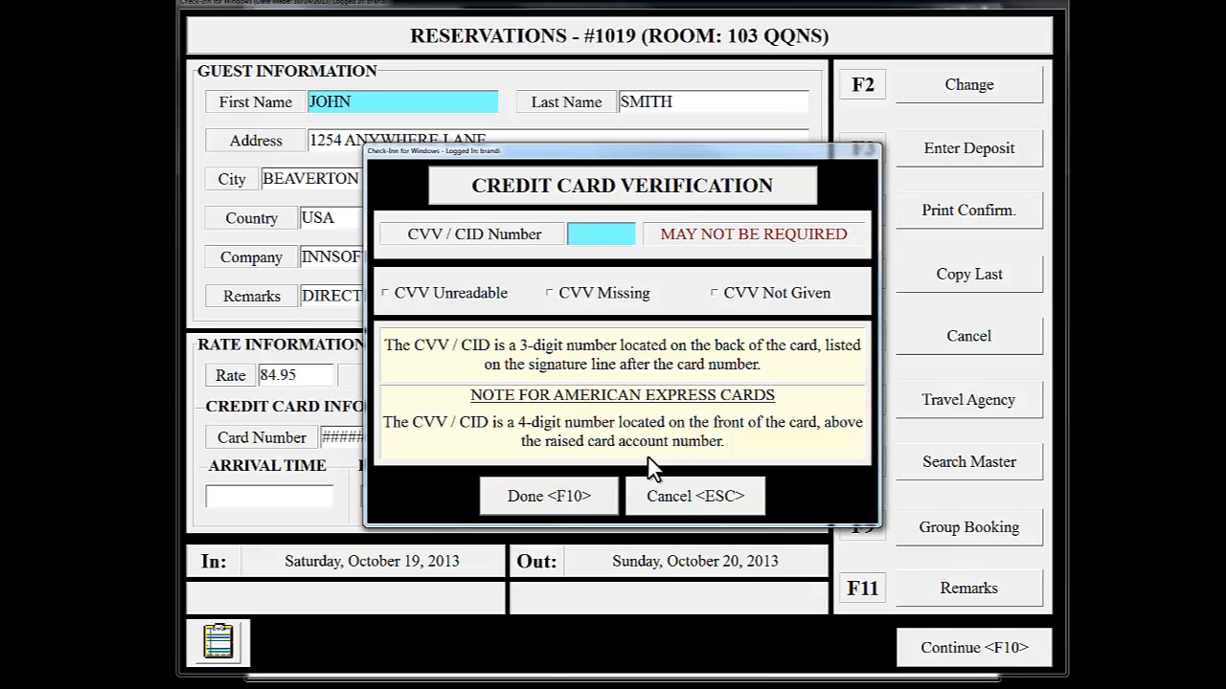
left_click(716, 295)
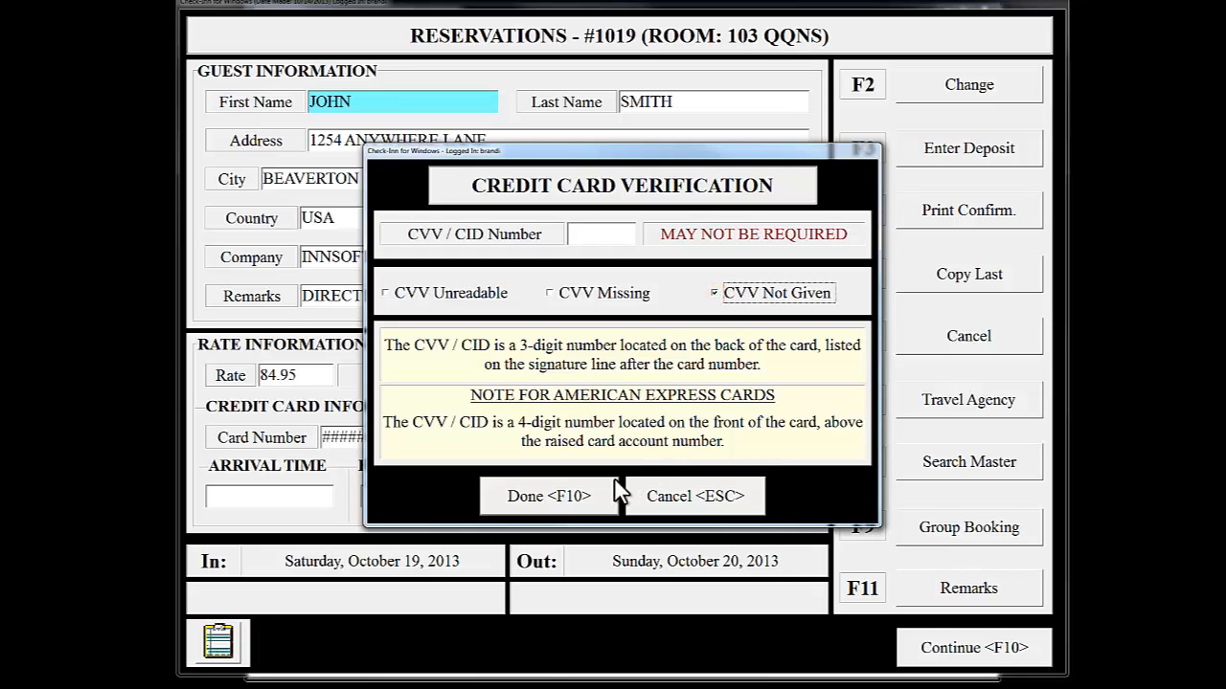
left_click(556, 495)
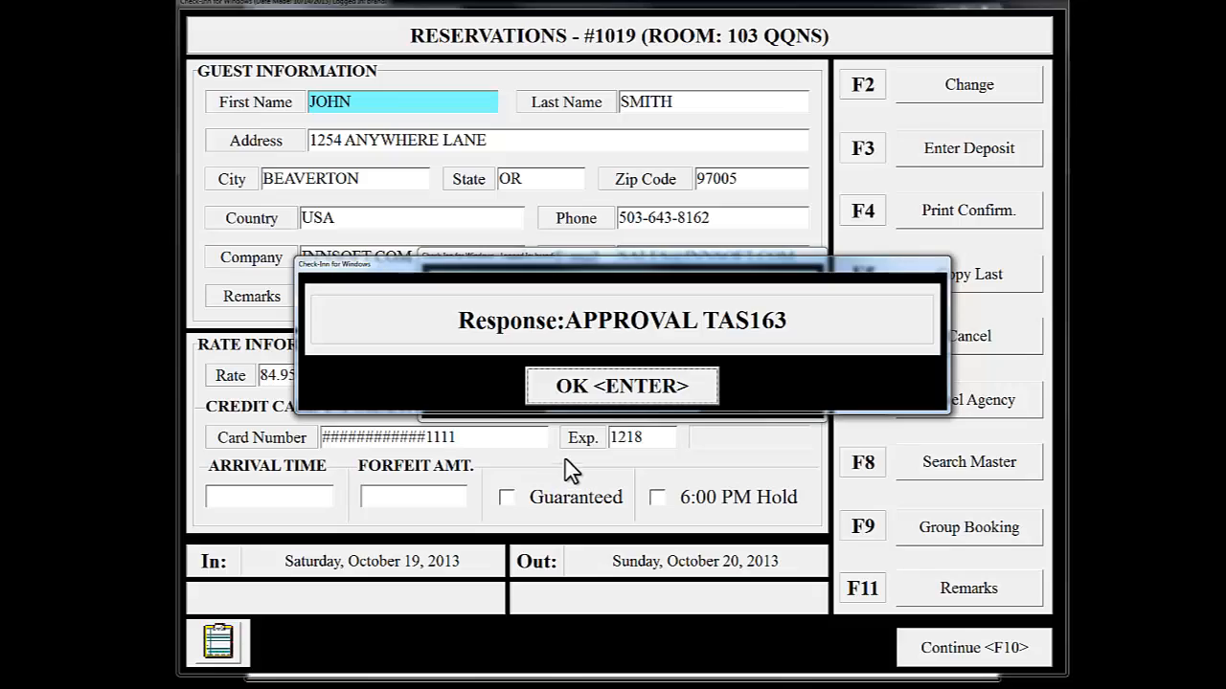
left_click(583, 400)
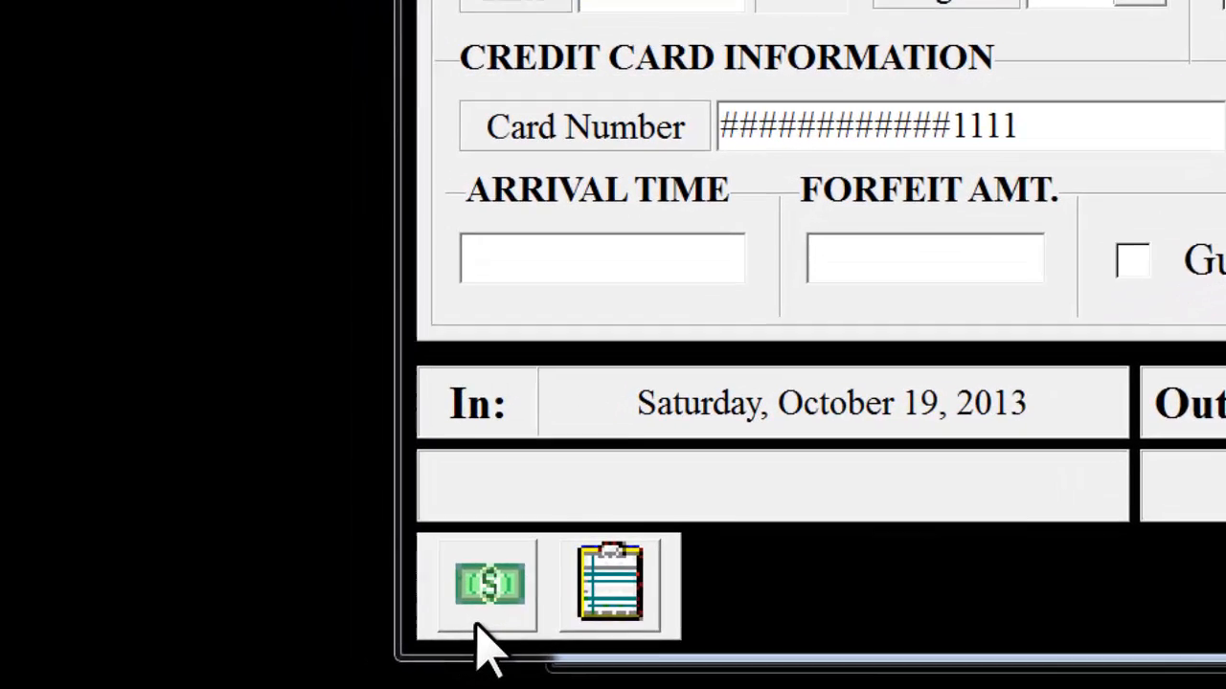
Step: Finish the room 103 reservation and return to the main menu
mouse_move(376, 638)
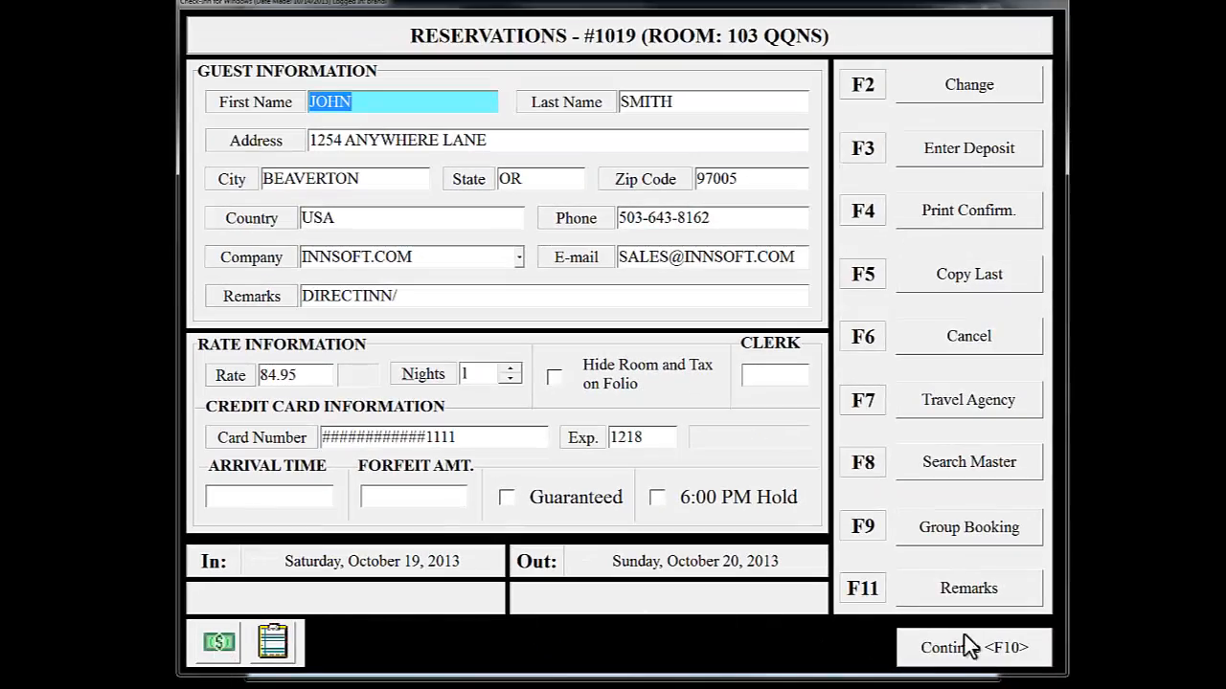
left_click(996, 649)
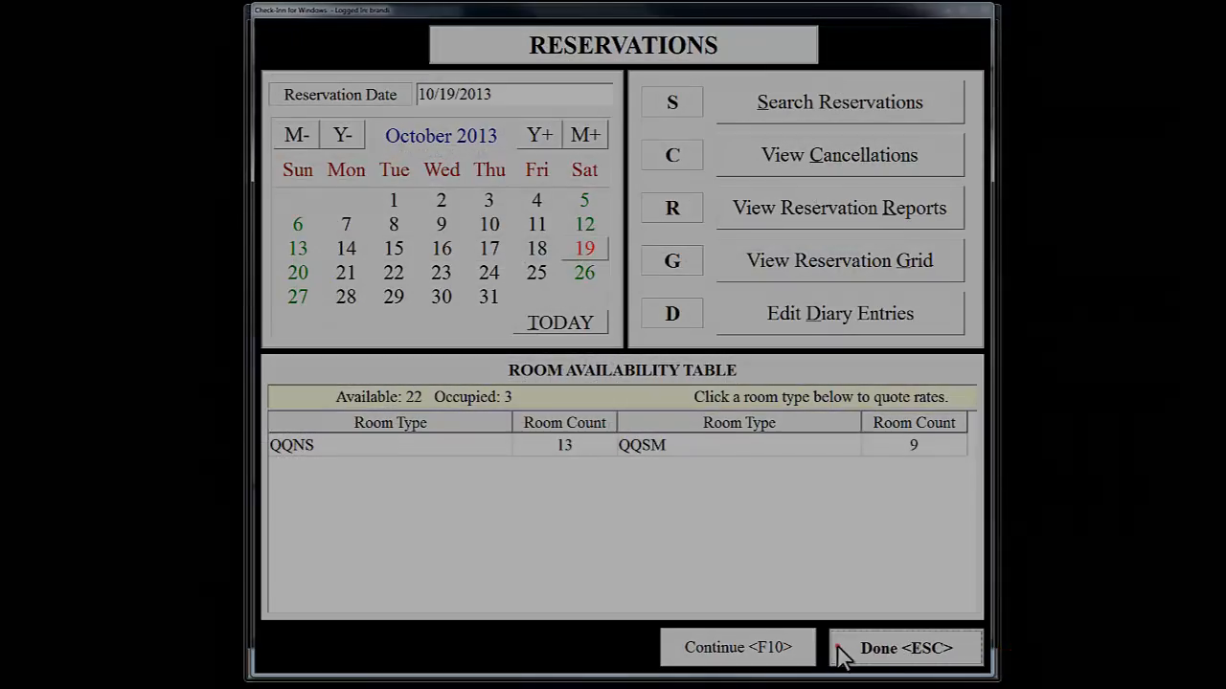
left_click(838, 649)
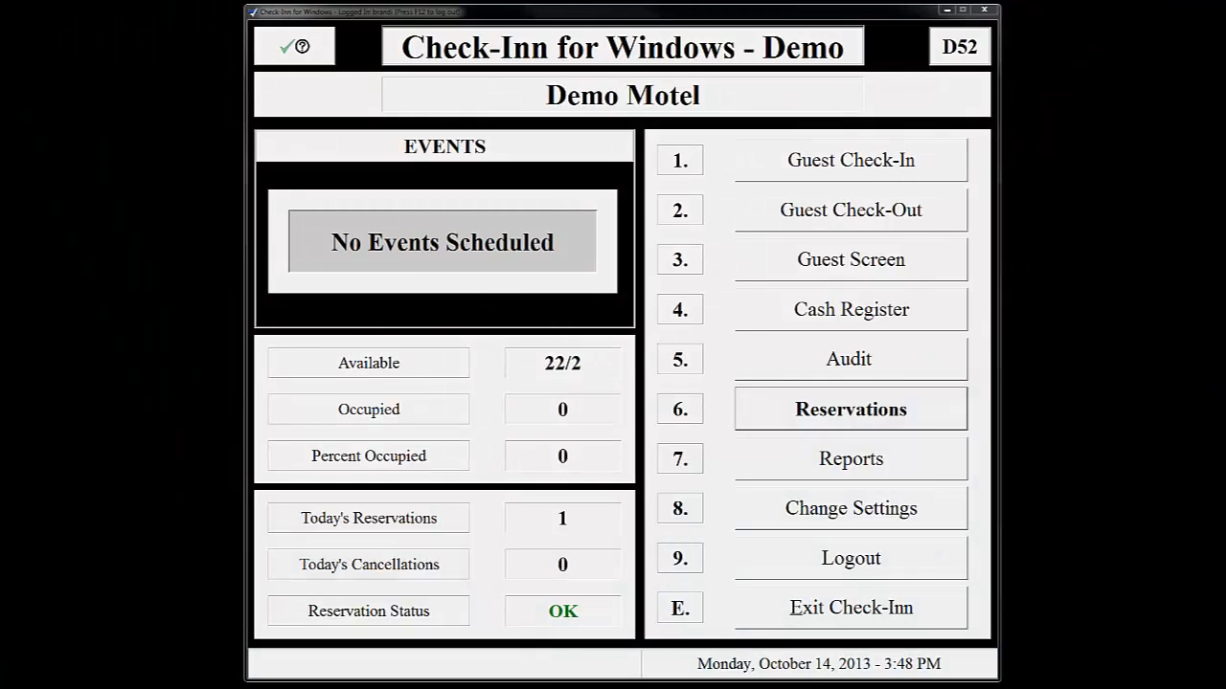
Step: Start a check-in for a guest without a reservation and assign room 105
left_click(880, 160)
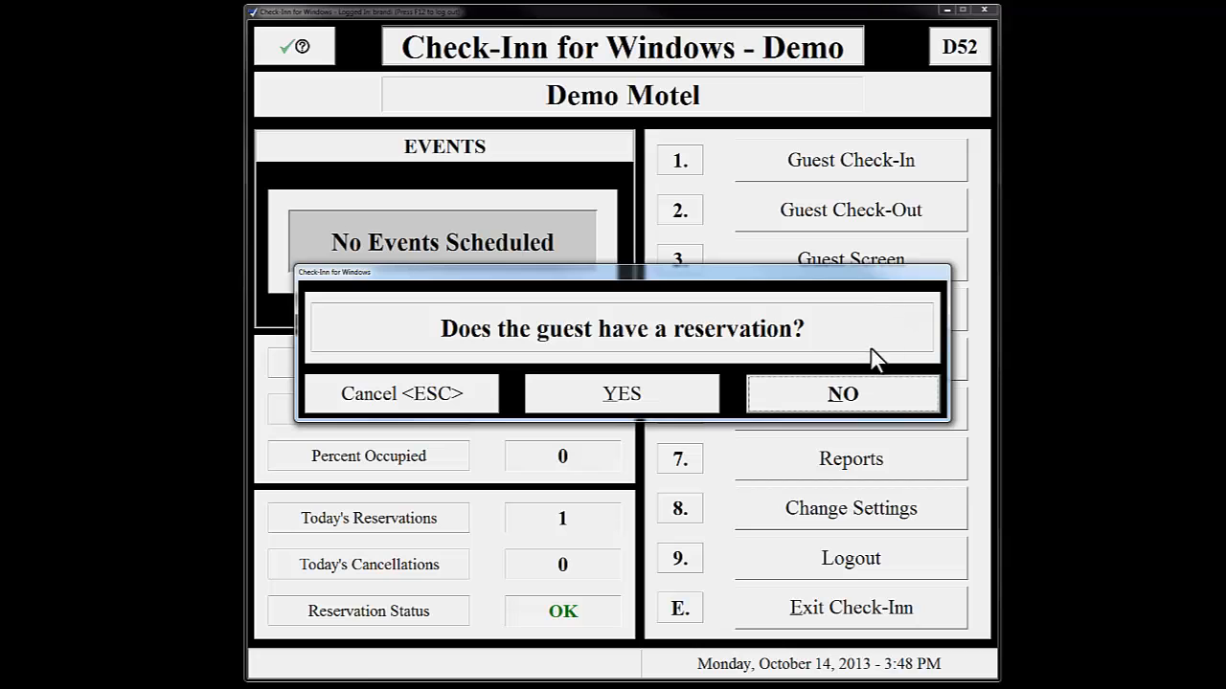
left_click(833, 397)
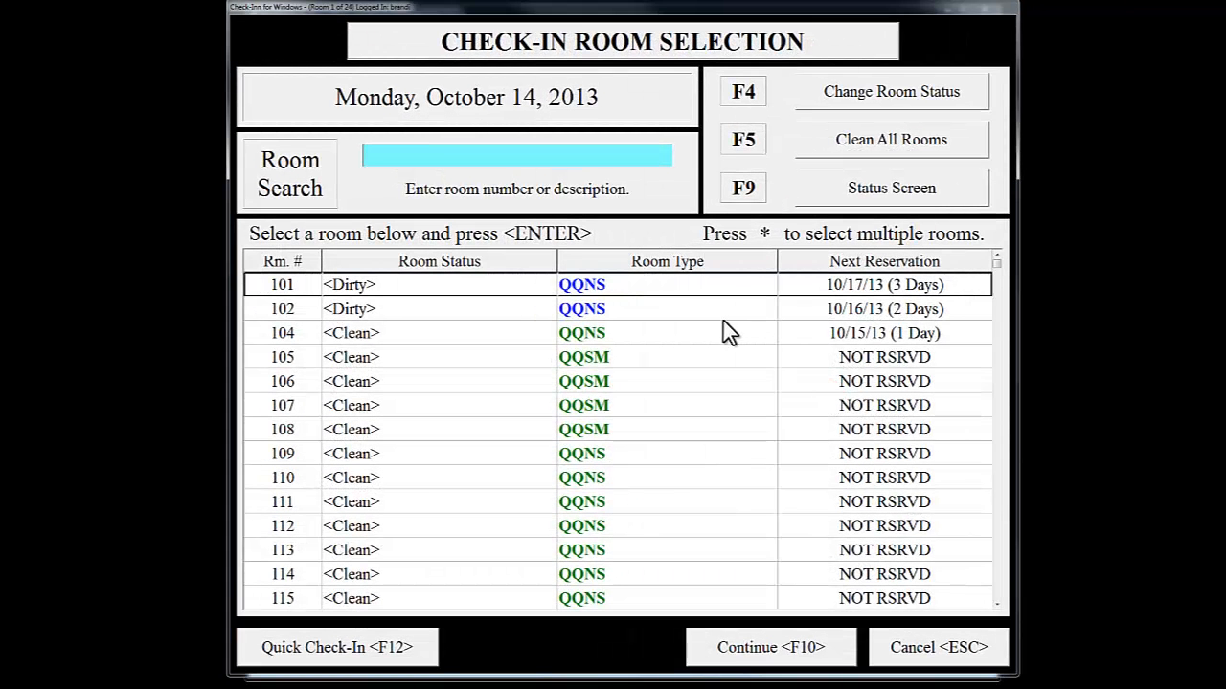
double_click(461, 357)
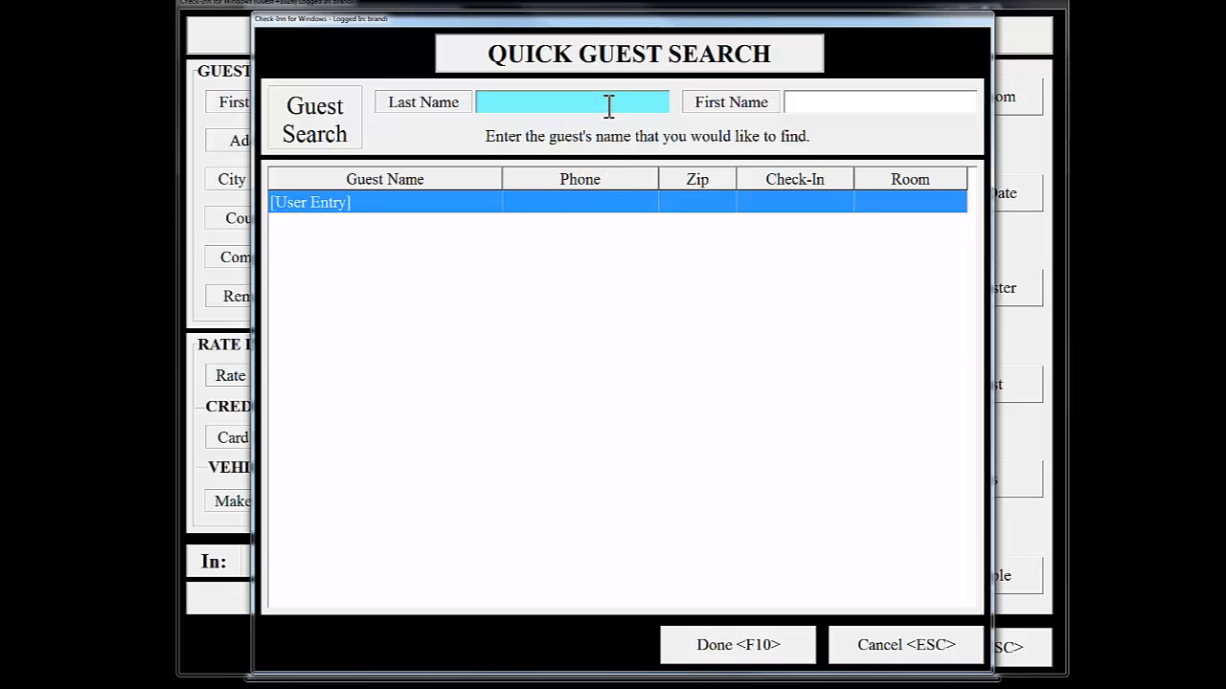
Step: Find the returning guest by last-name initial S and load their saved details into the check-in
type("S")
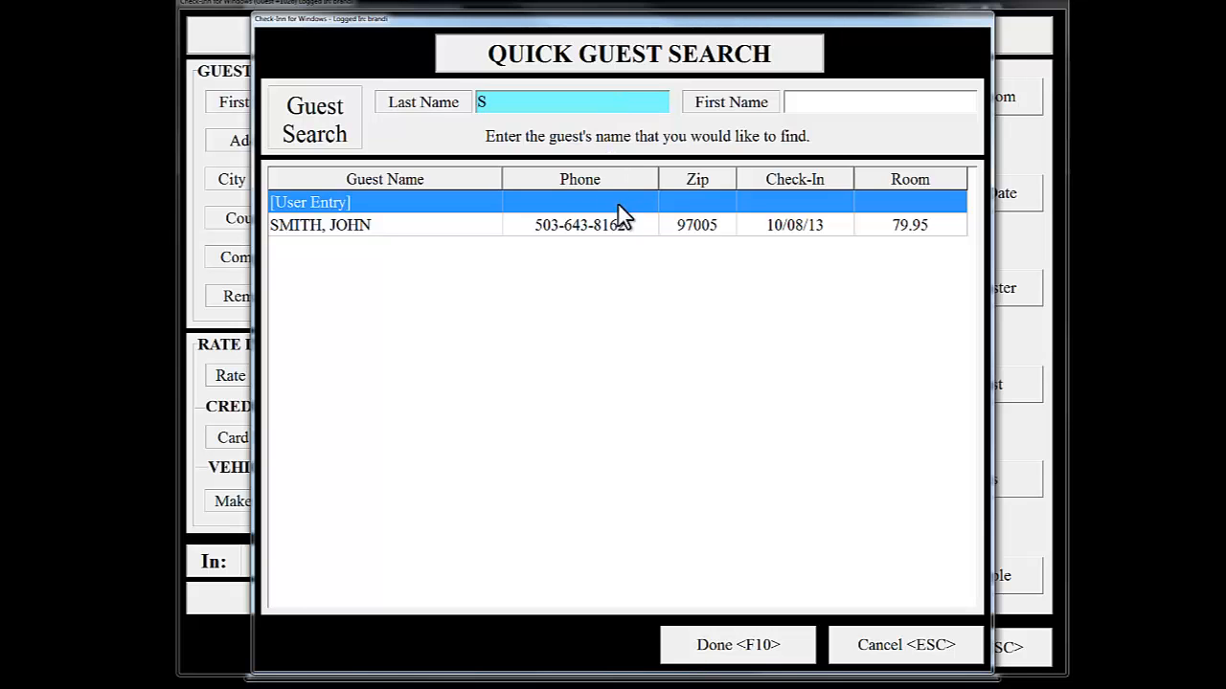
left_click(563, 226)
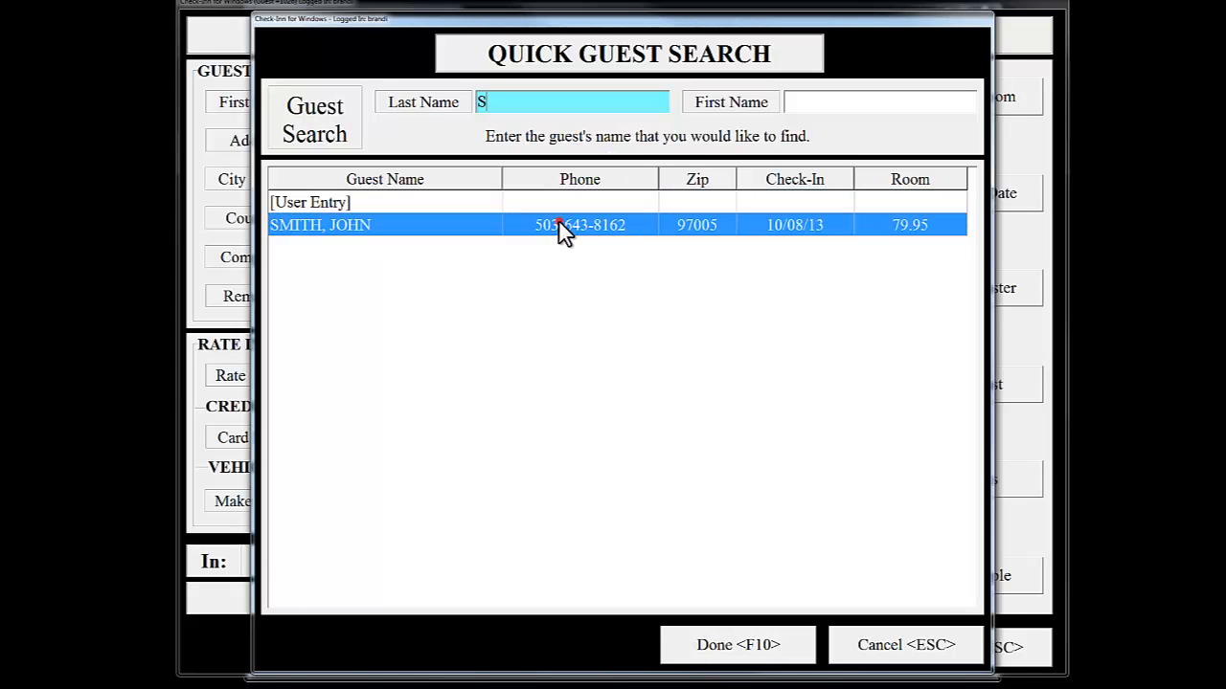
left_click(763, 651)
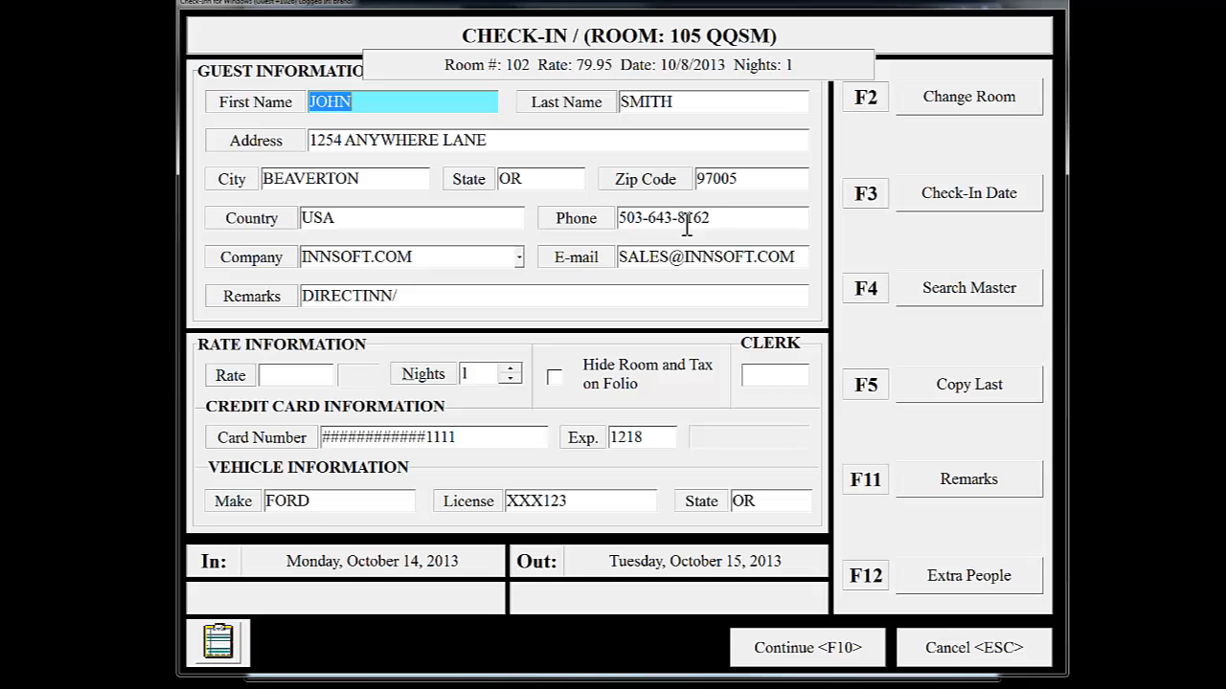
Step: Apply the RACK daily rate of 79.95 to room 105 and proceed to the check-in cash register
left_click(315, 377)
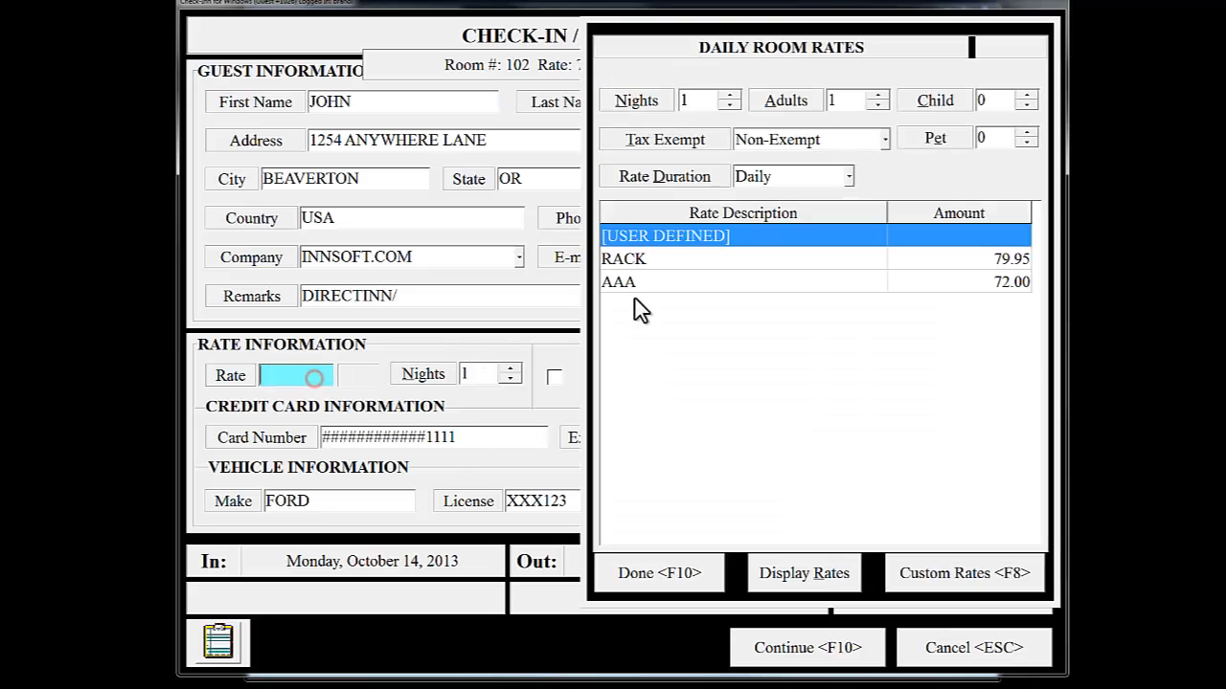
double_click(671, 258)
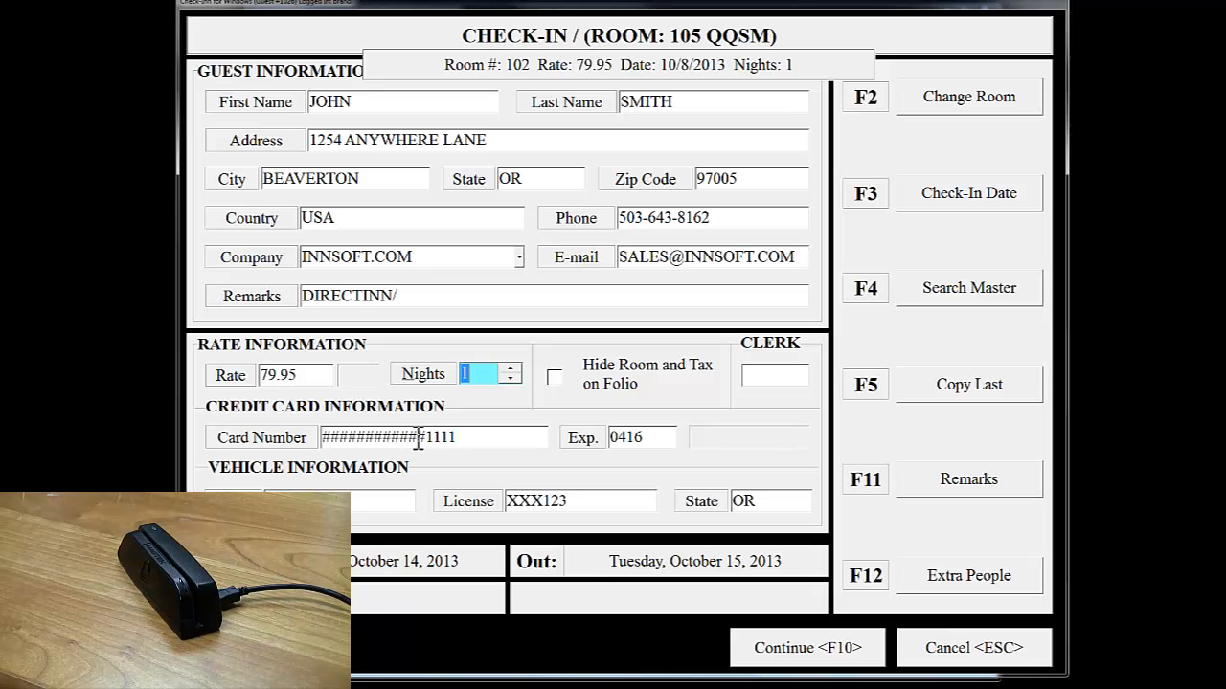
left_click(844, 651)
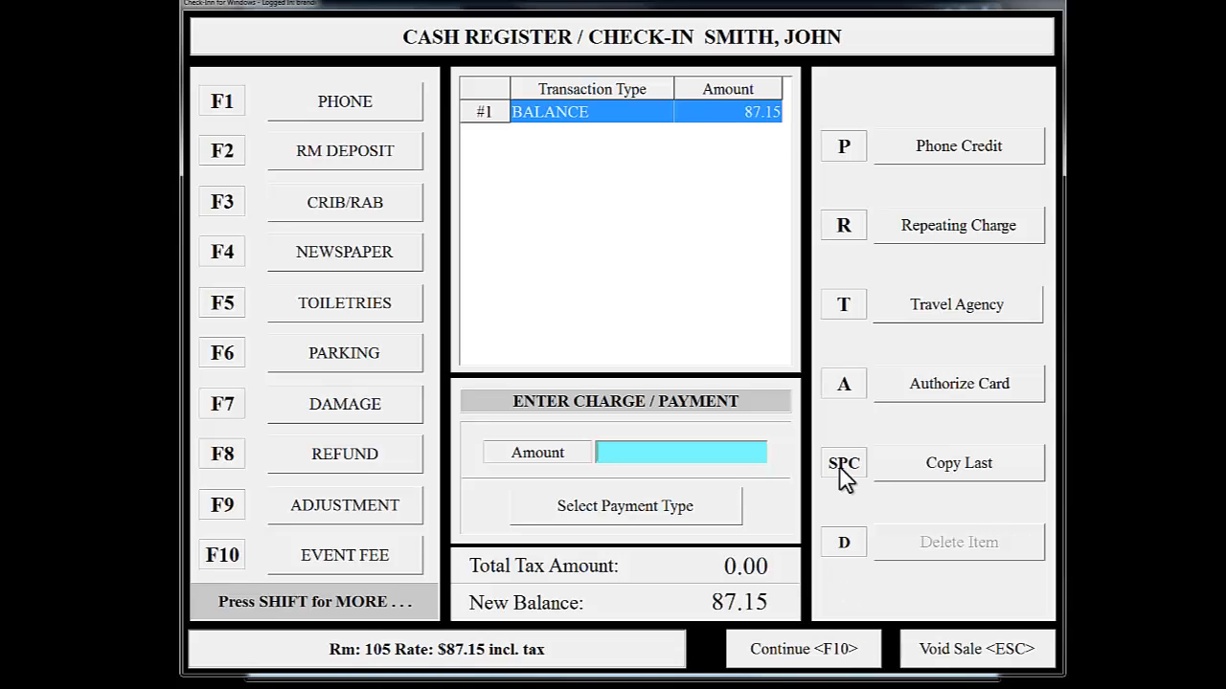
Step: Pre-authorize the guest's credit card for 87.15 and complete the room 105 check-in
left_click(927, 392)
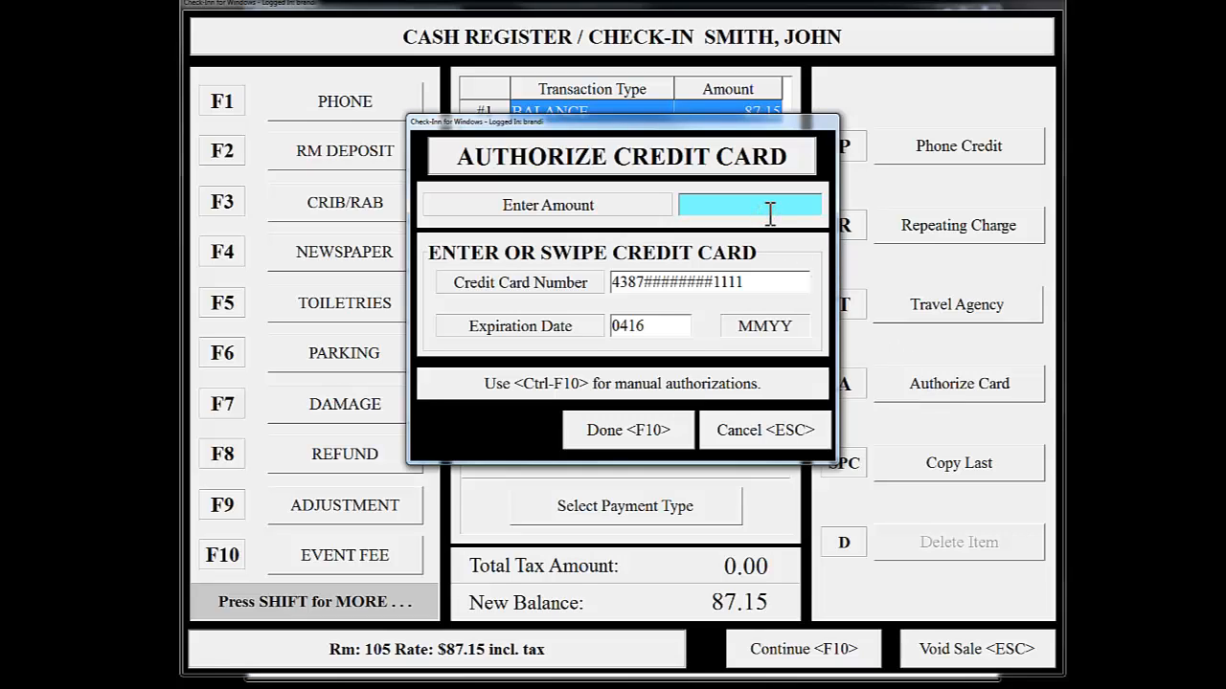
type("87.15")
left_click(652, 433)
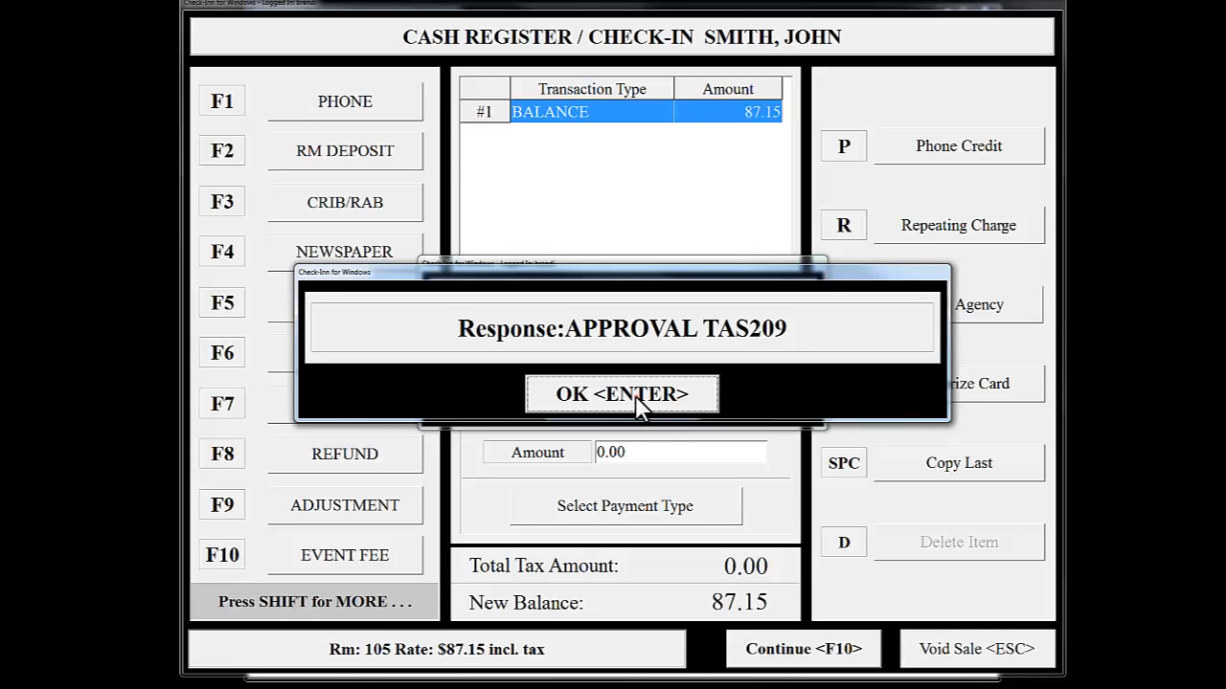
left_click(638, 401)
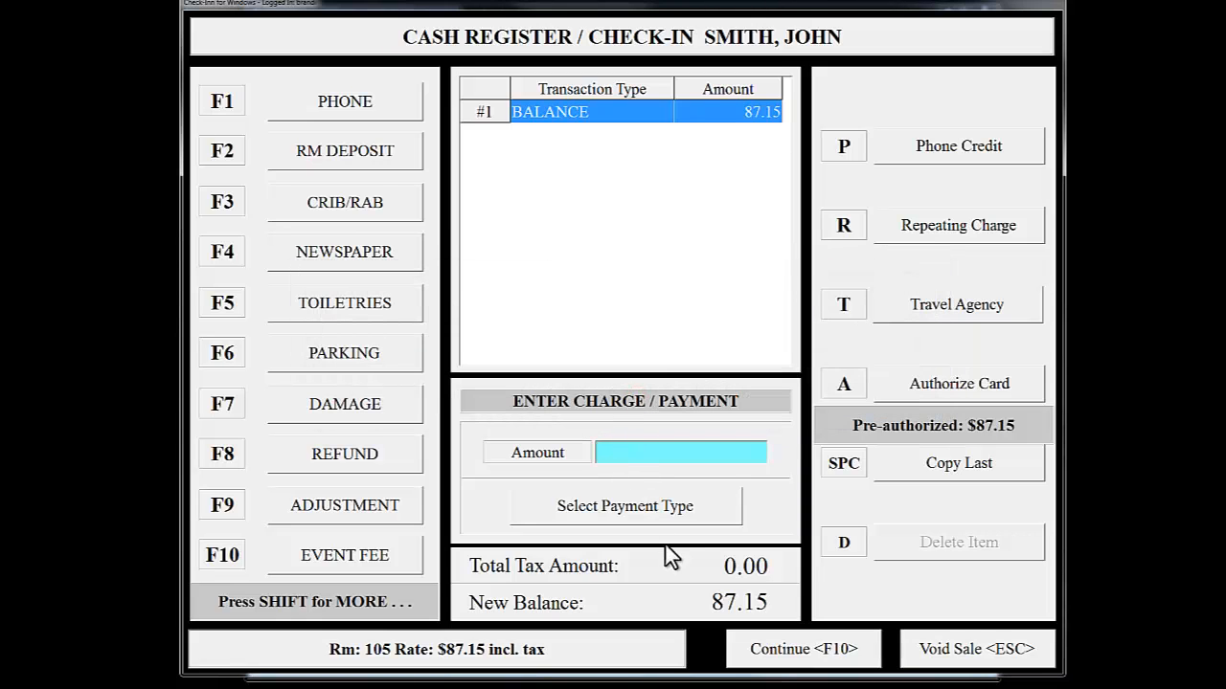
left_click(788, 651)
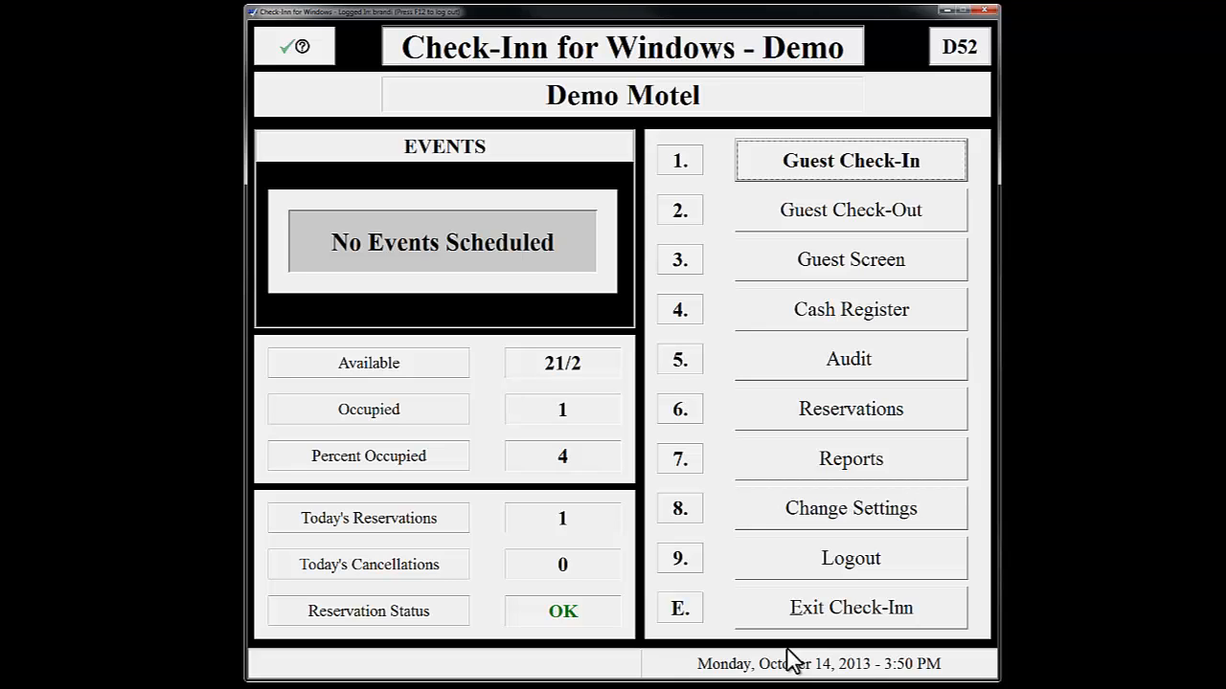
Step: Start the check-out for room 105 and proceed to its cash register
left_click(835, 214)
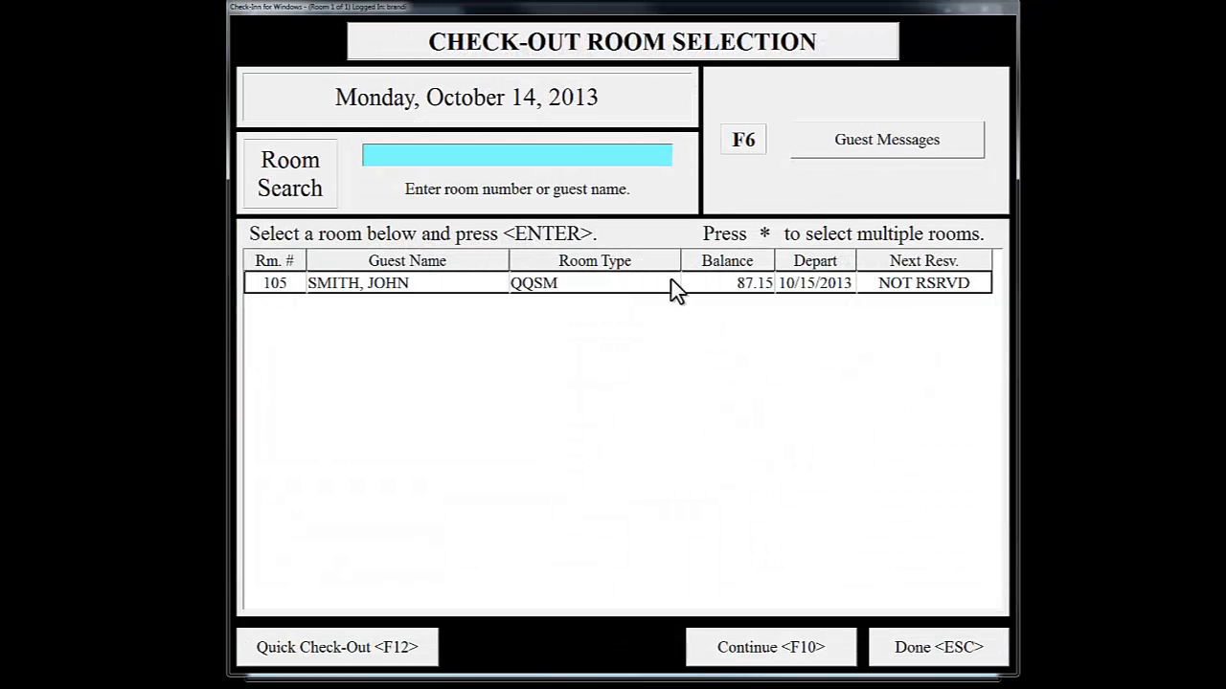
left_click(665, 282)
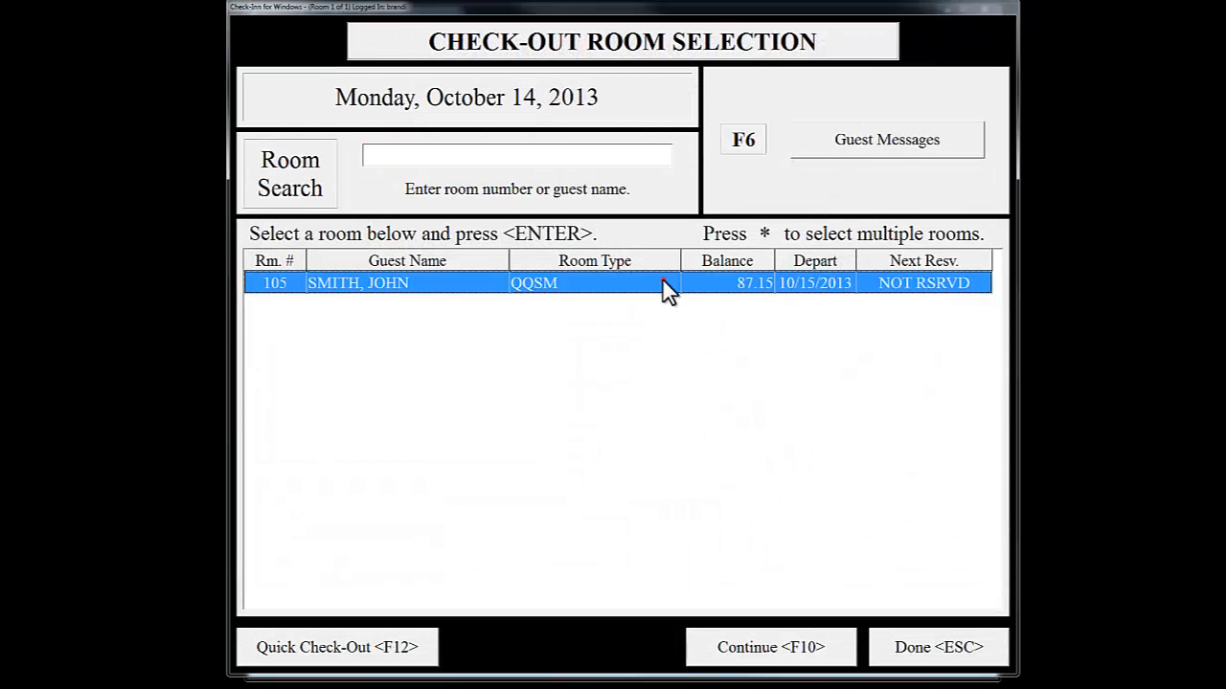
left_click(823, 648)
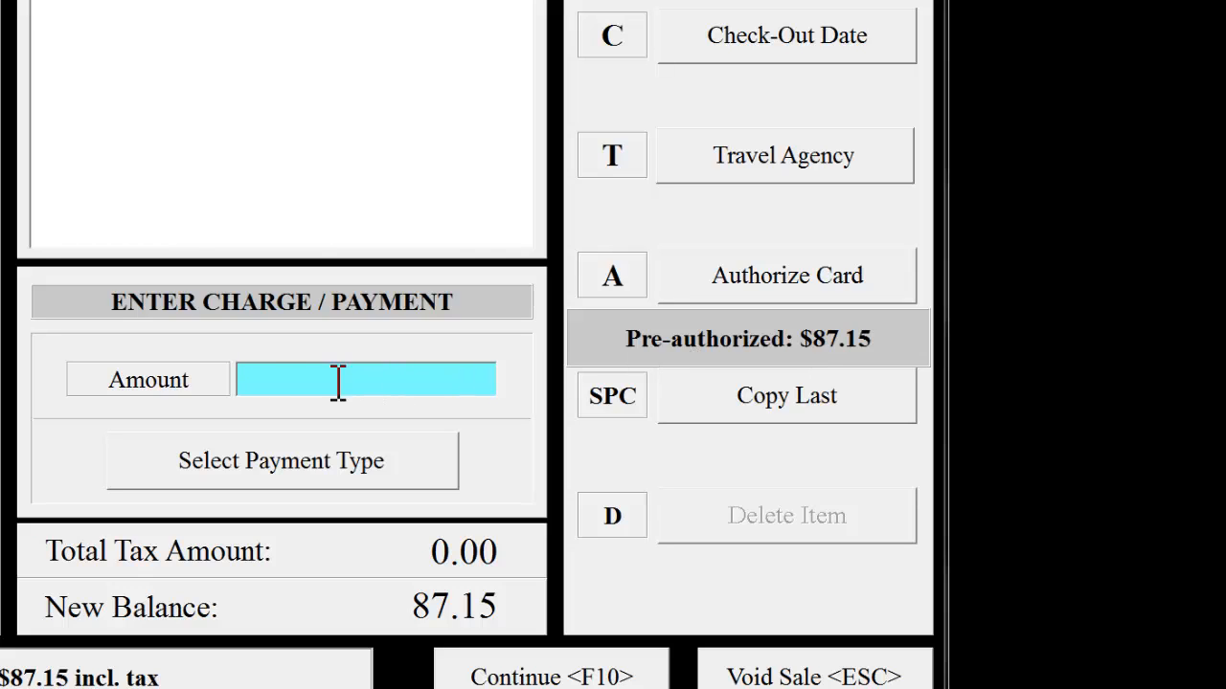
Step: Enter a payment of 87.15 for room 105 with C. Card Sale as the payment type
left_click(245, 384)
type("87.15")
left_click(429, 484)
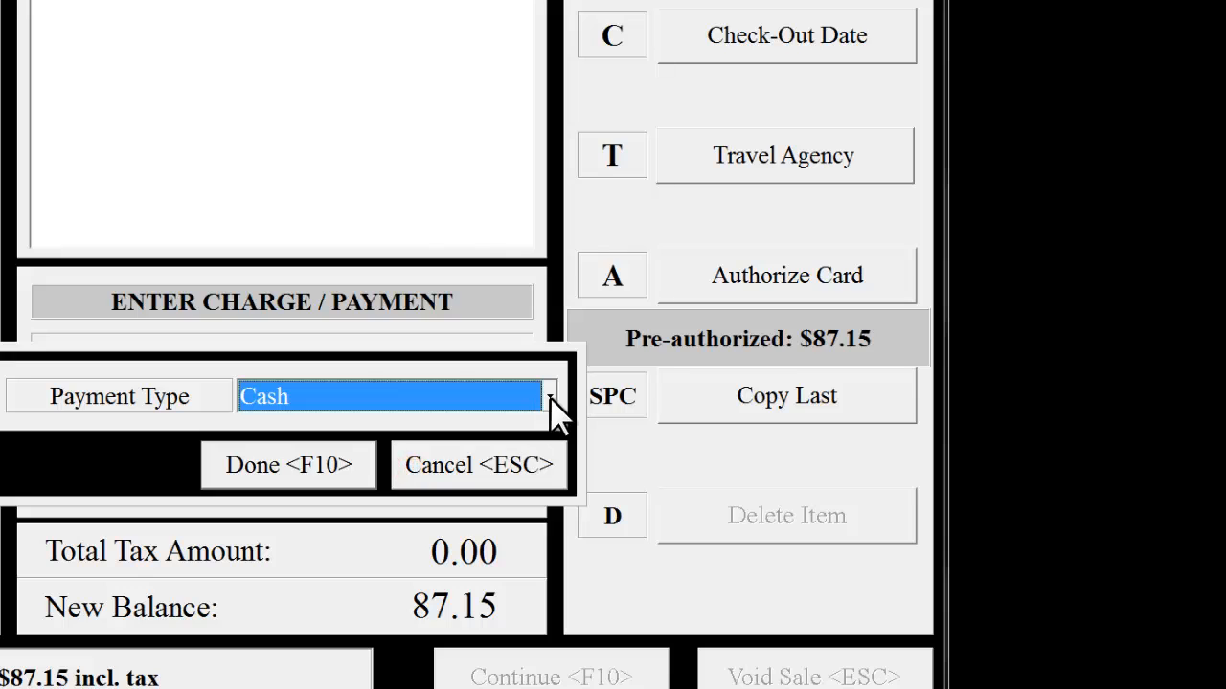
left_click(549, 397)
left_click(360, 462)
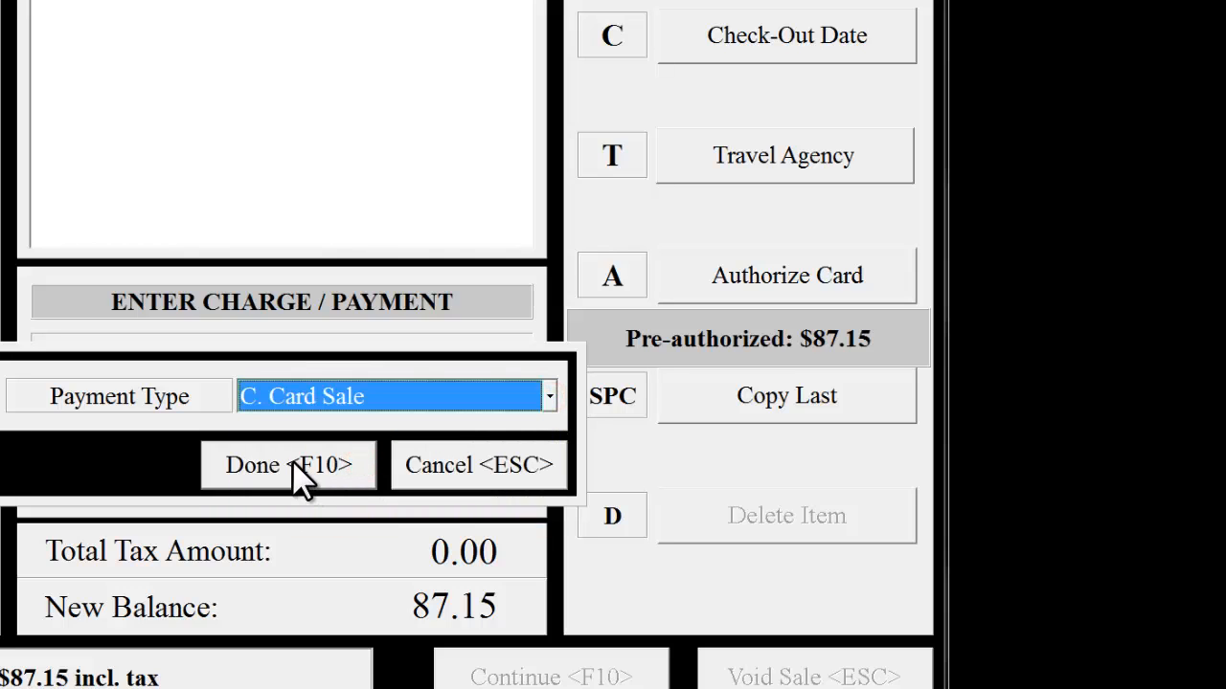
left_click(292, 462)
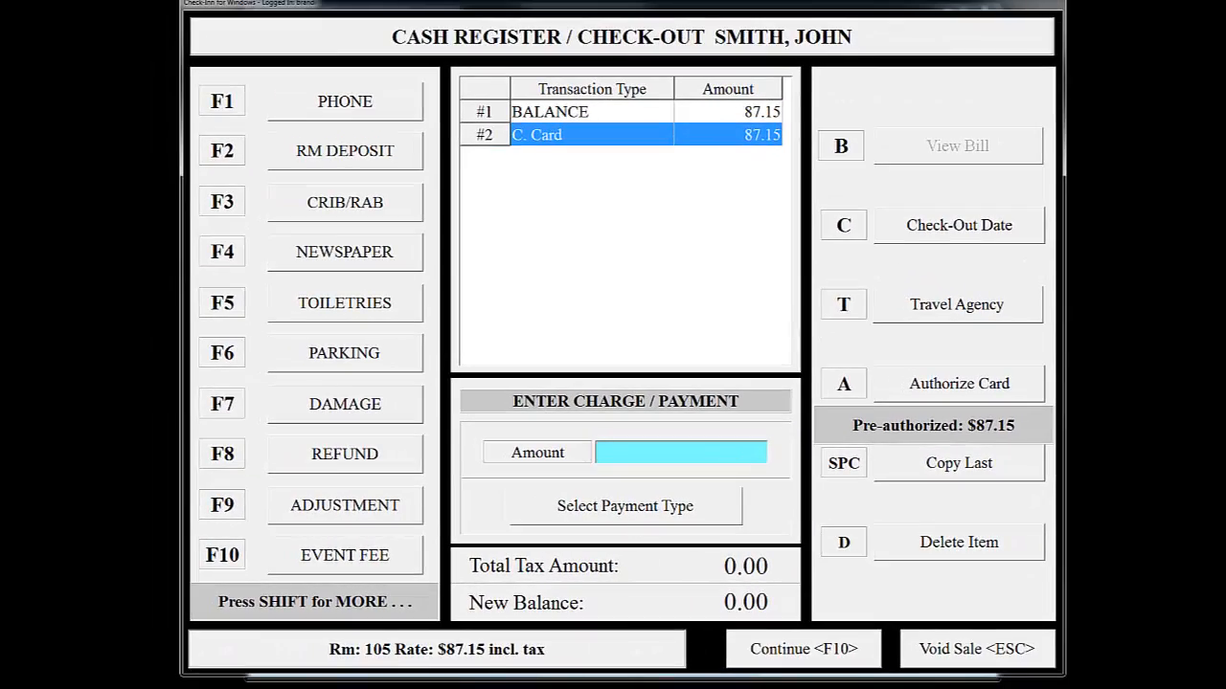
Step: Complete the room 105 check-out by authorizing the 87.15 charge on the guest's saved credit card
left_click(804, 661)
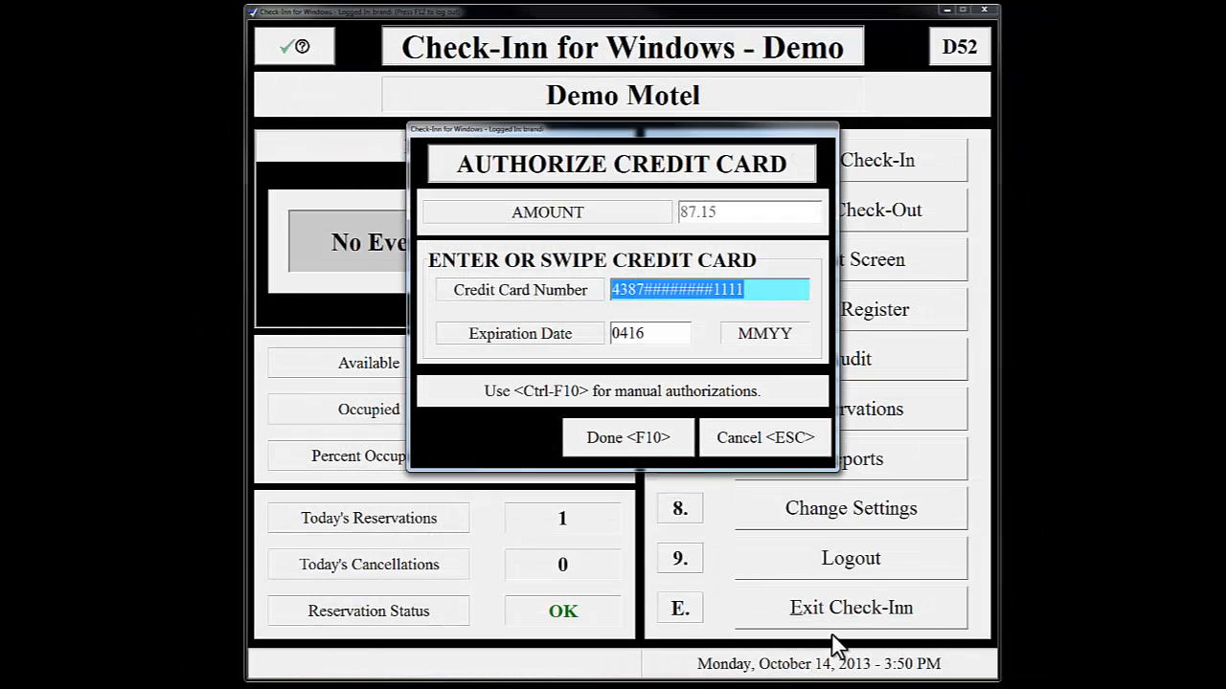
left_click(628, 441)
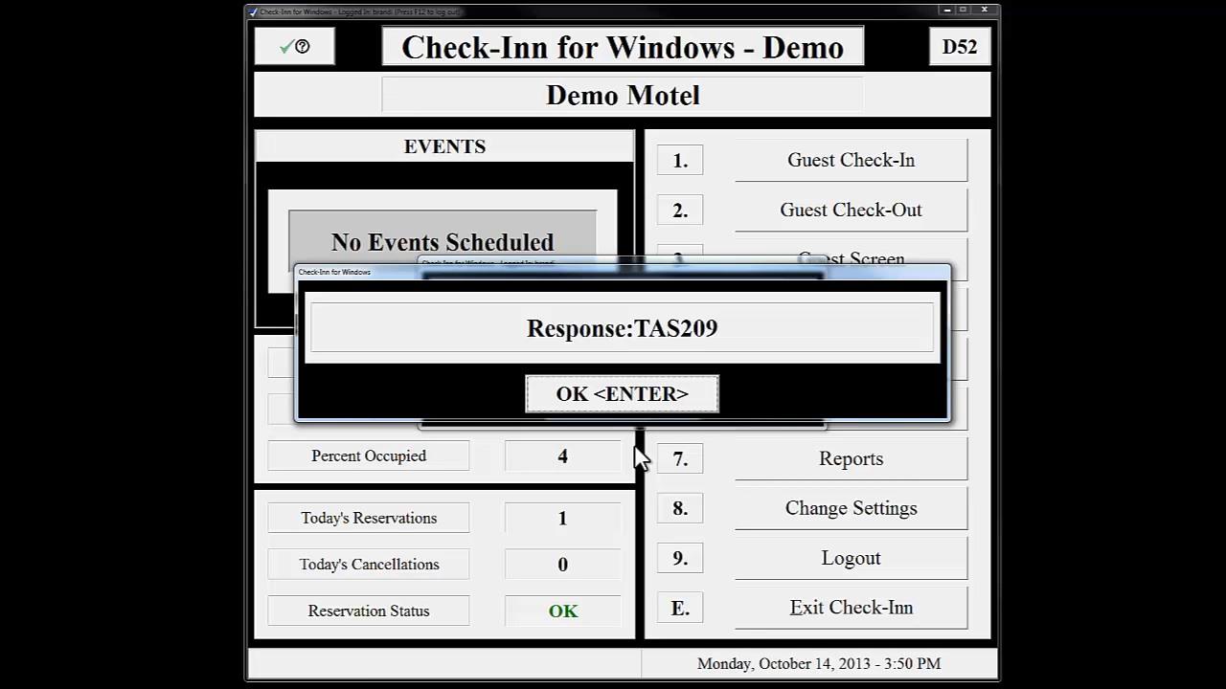
left_click(652, 394)
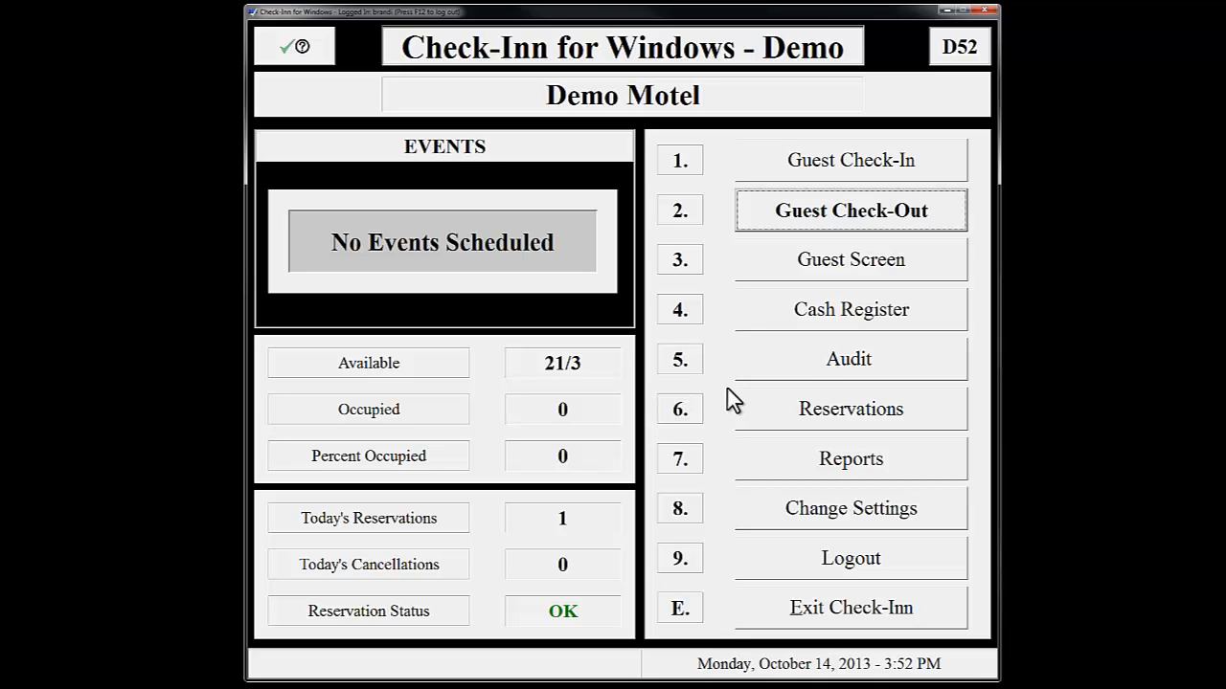
Step: Submit the credit card batch from the audit's credit card processing, close the final batch report and return to the main menu
left_click(819, 366)
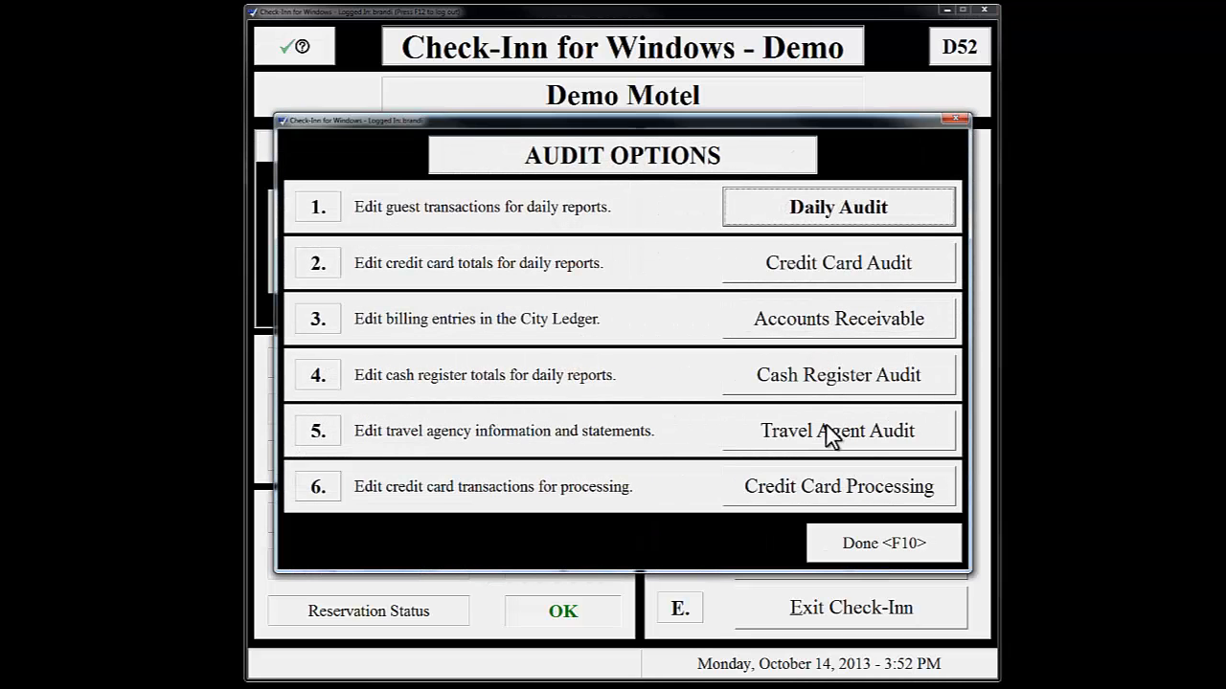
left_click(836, 494)
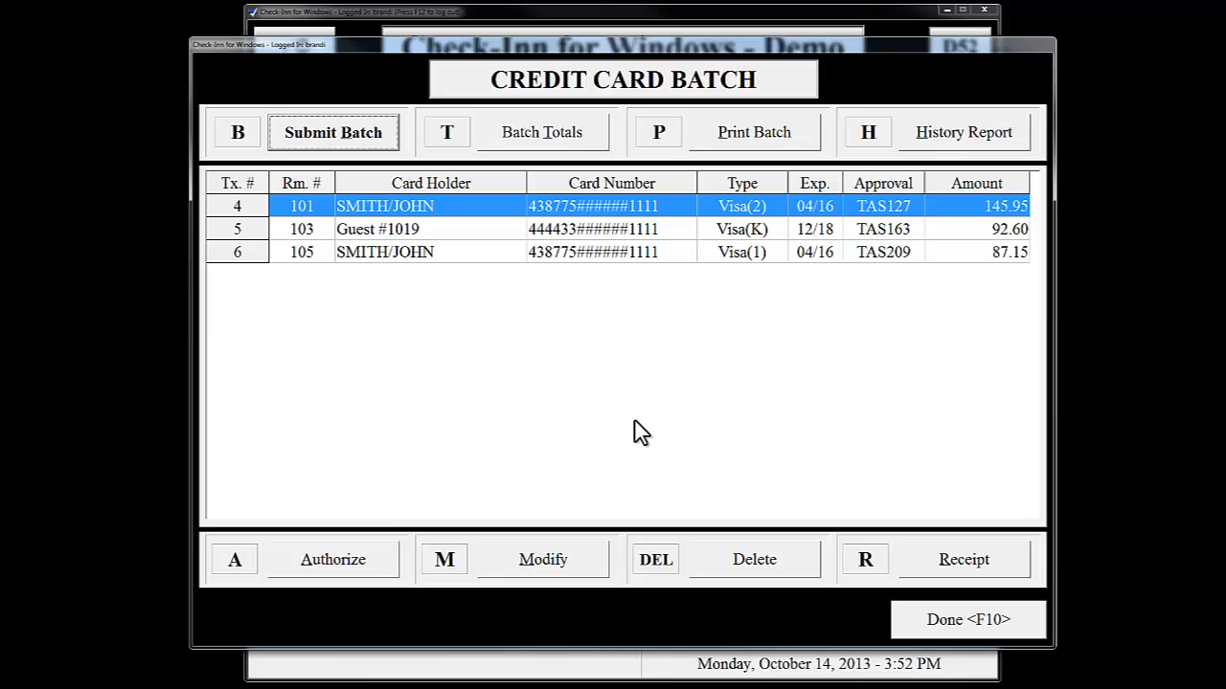
left_click(294, 137)
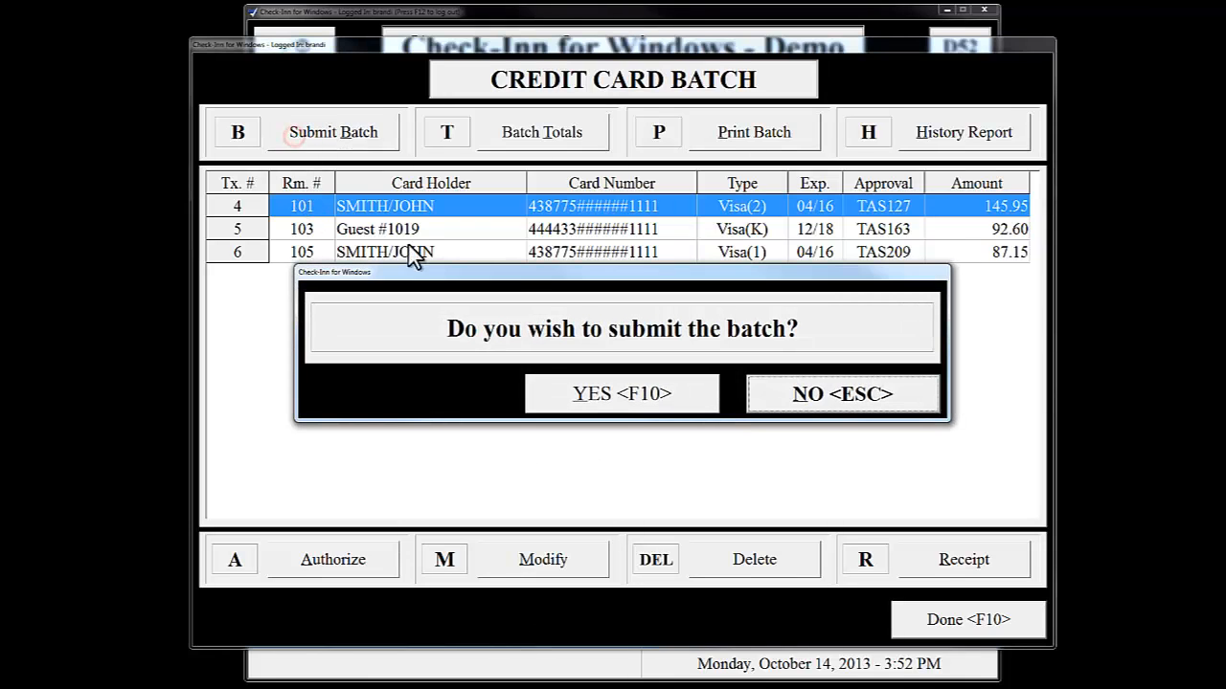
left_click(635, 400)
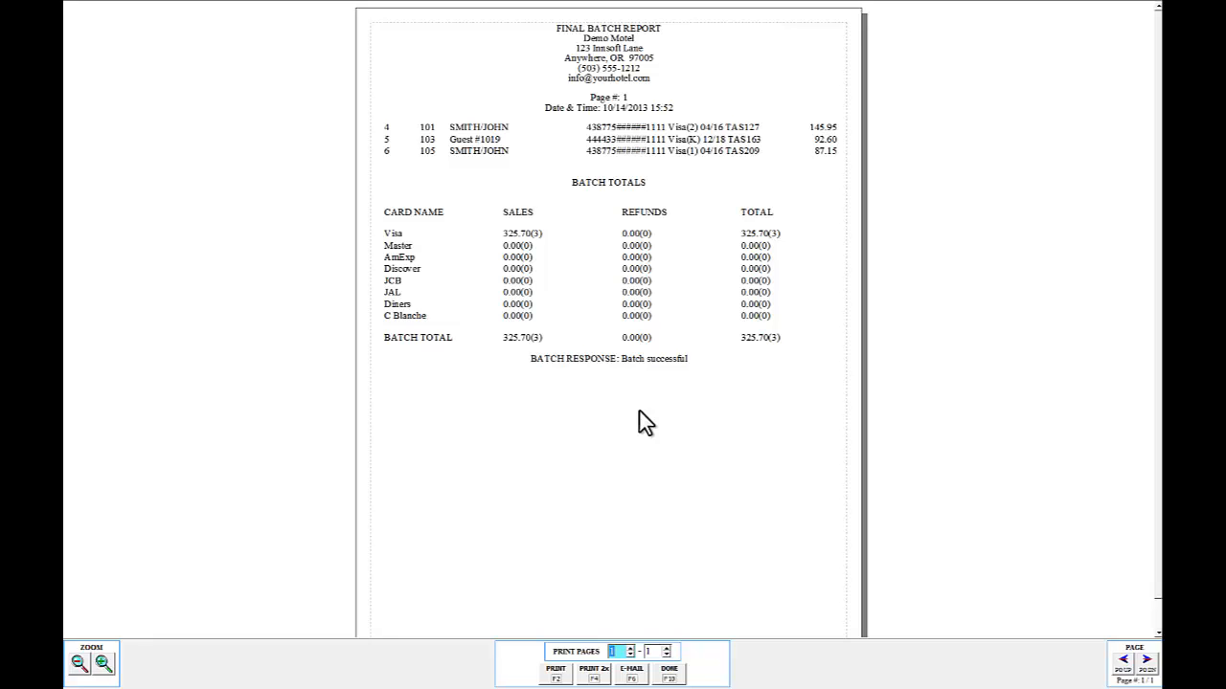
left_click(672, 673)
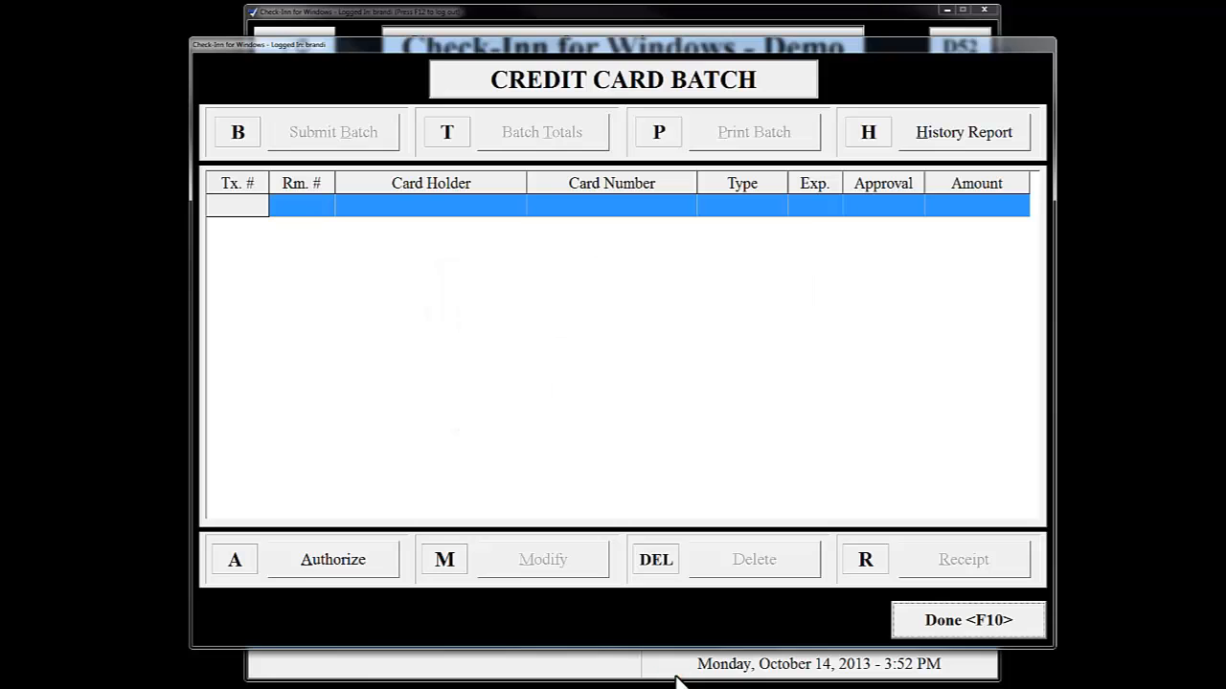
left_click(1013, 620)
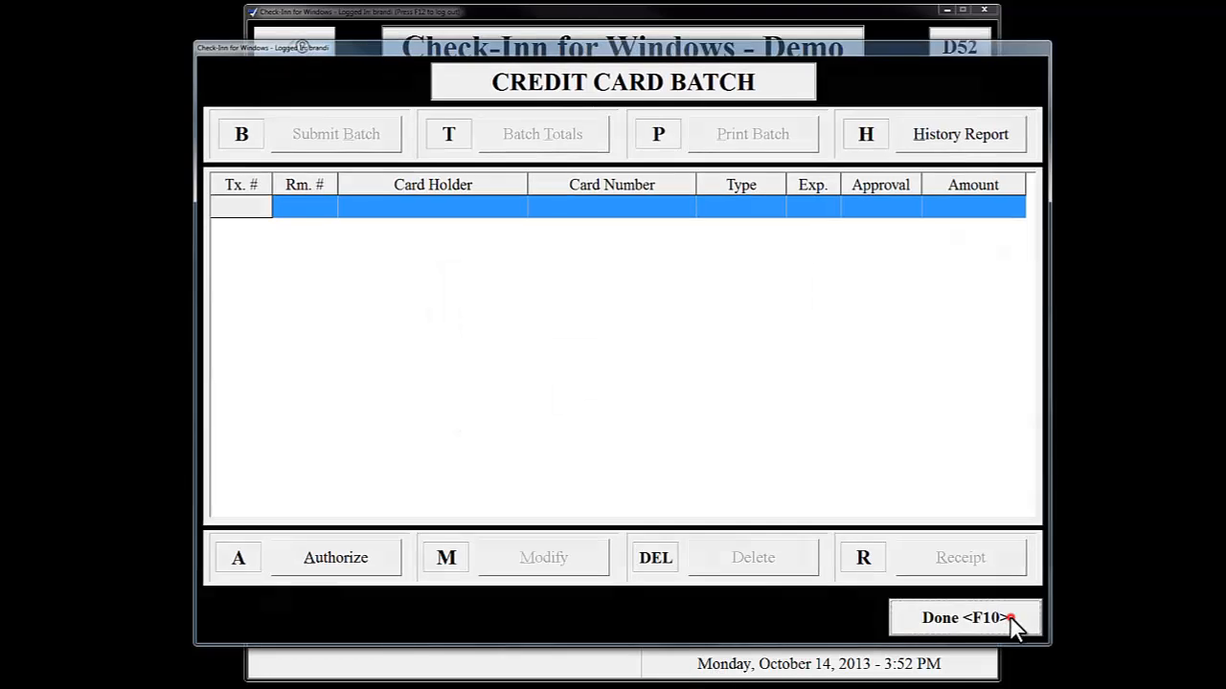
left_click(817, 554)
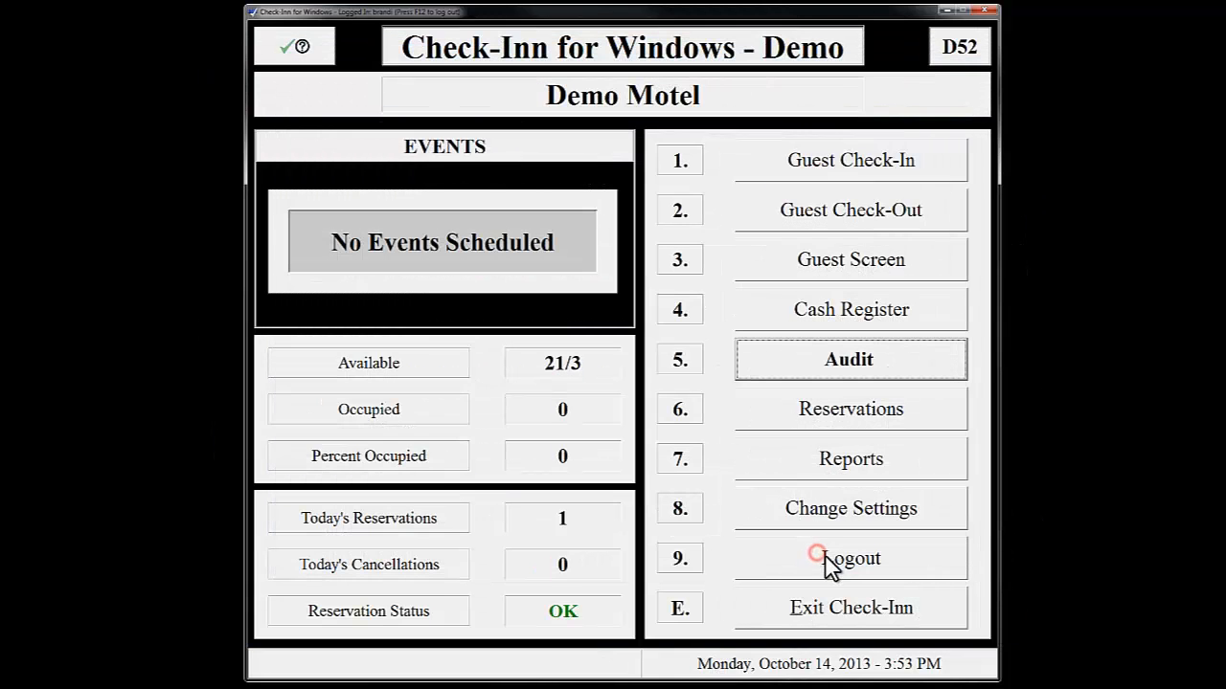